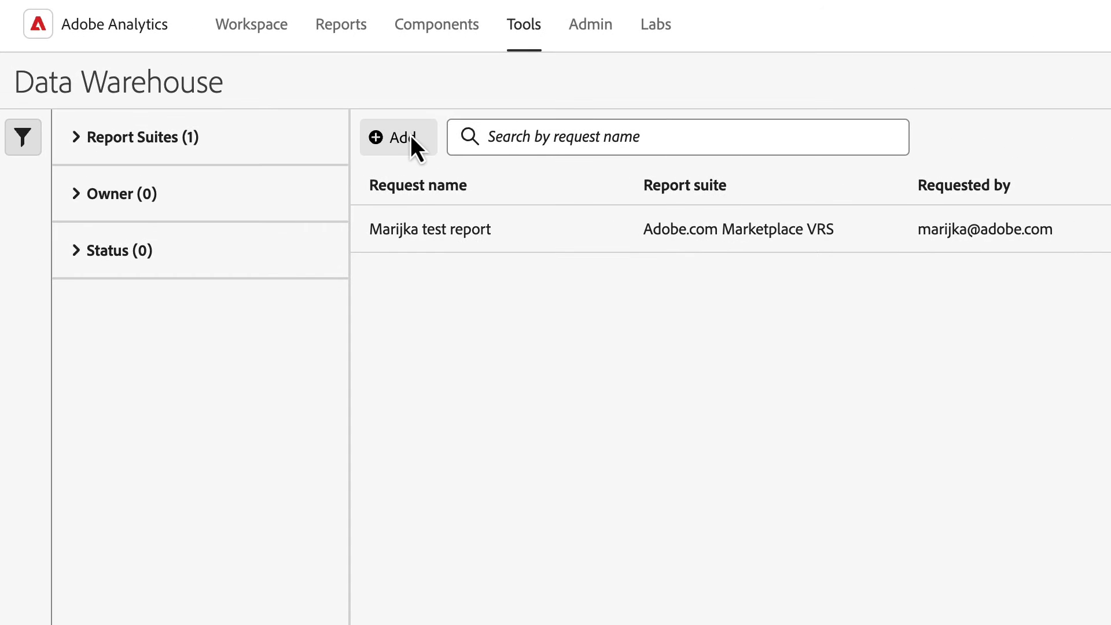
Step: Create a Data Warehouse request 'Marketing Channel Orders' with date range Yesterday and Hourly granularity
{"action": "left_click", "coordinate": [411, 135]}
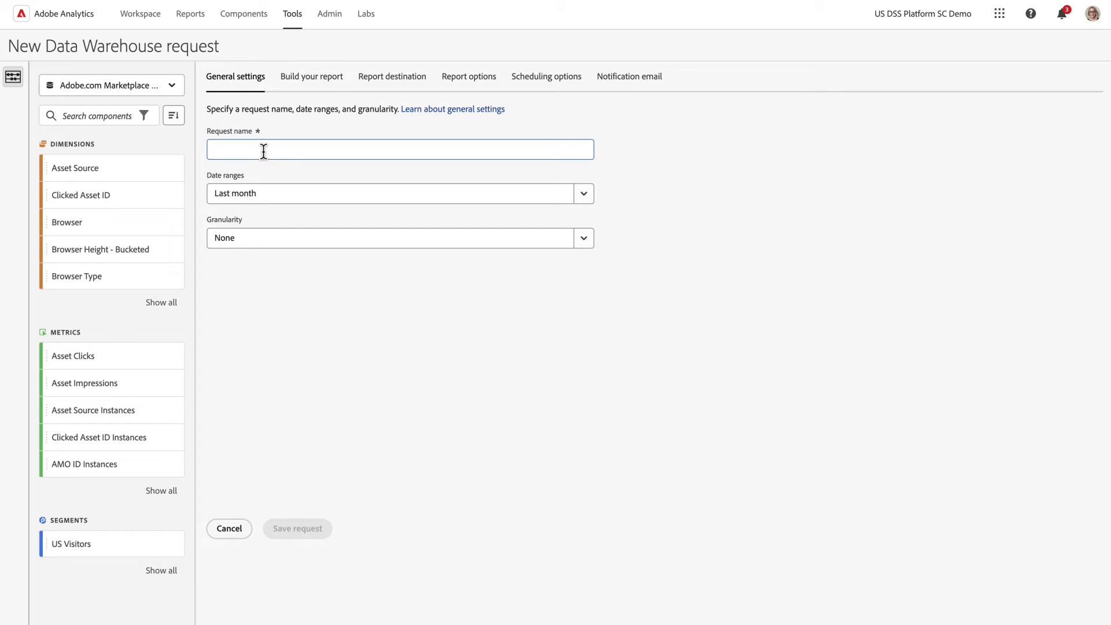
{"action": "type", "text": "Marketing Channel Orders"}
{"action": "left_click", "coordinate": [584, 193]}
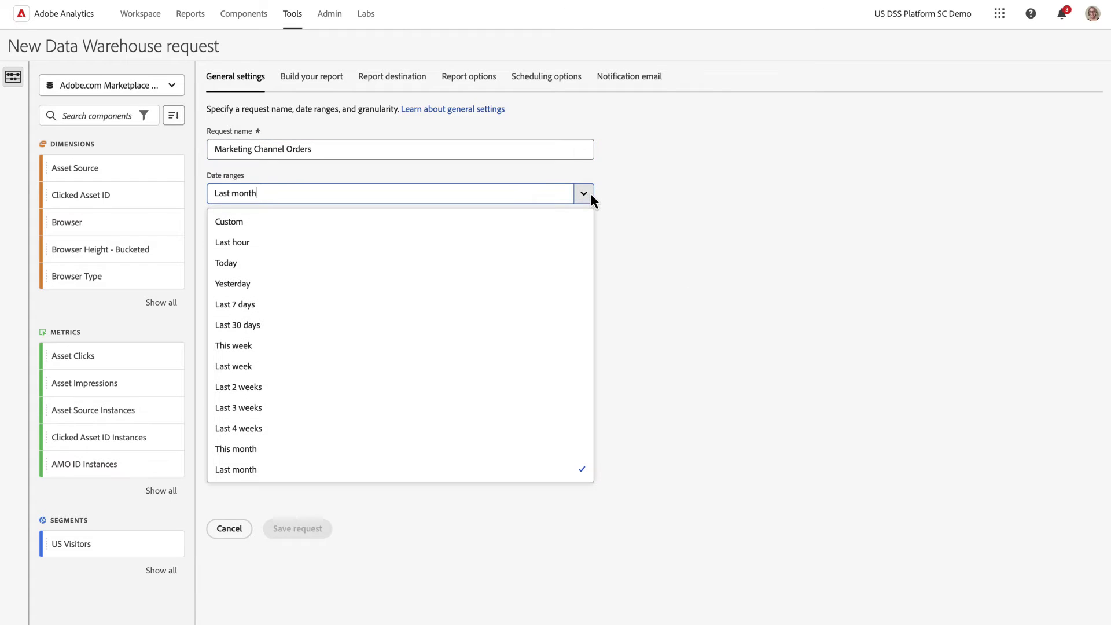
{"action": "left_click", "coordinate": [440, 289]}
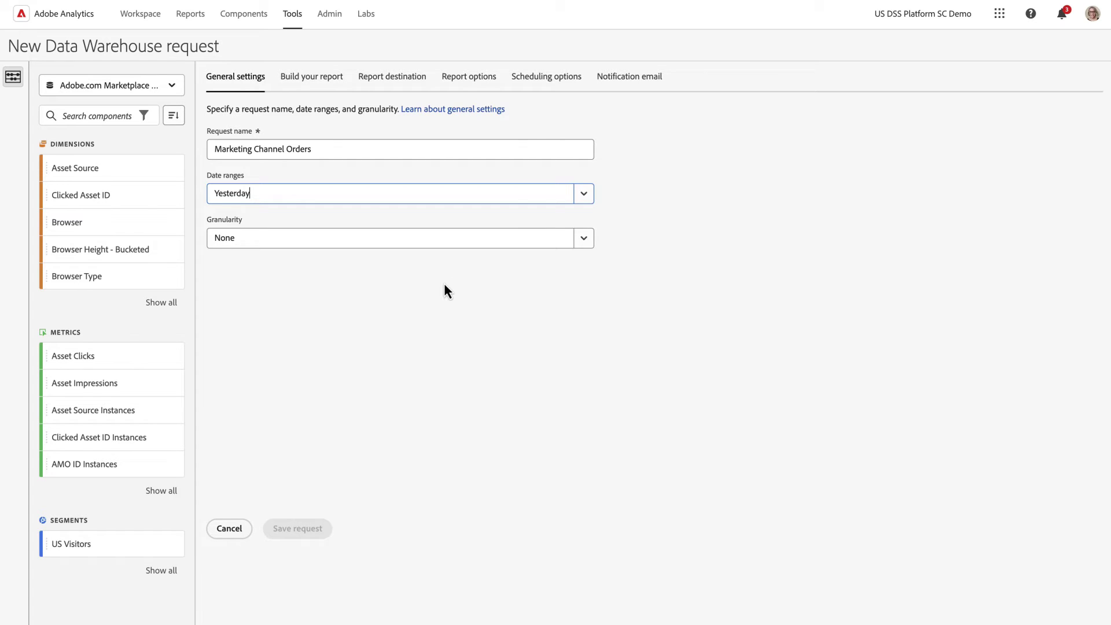
{"action": "left_click", "coordinate": [584, 239]}
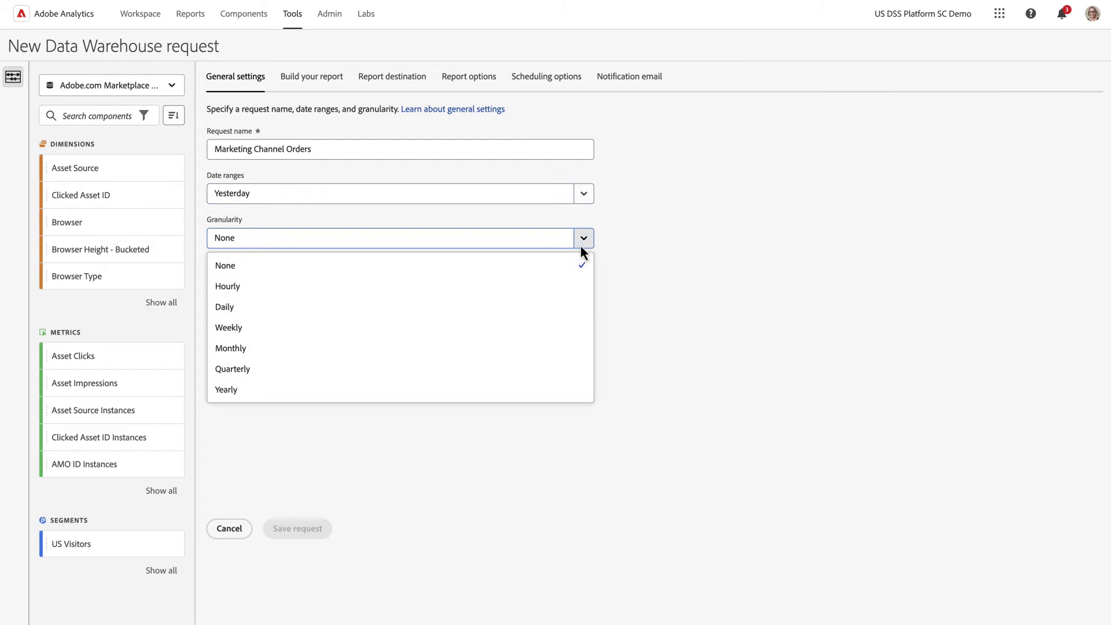
{"action": "left_click", "coordinate": [492, 287]}
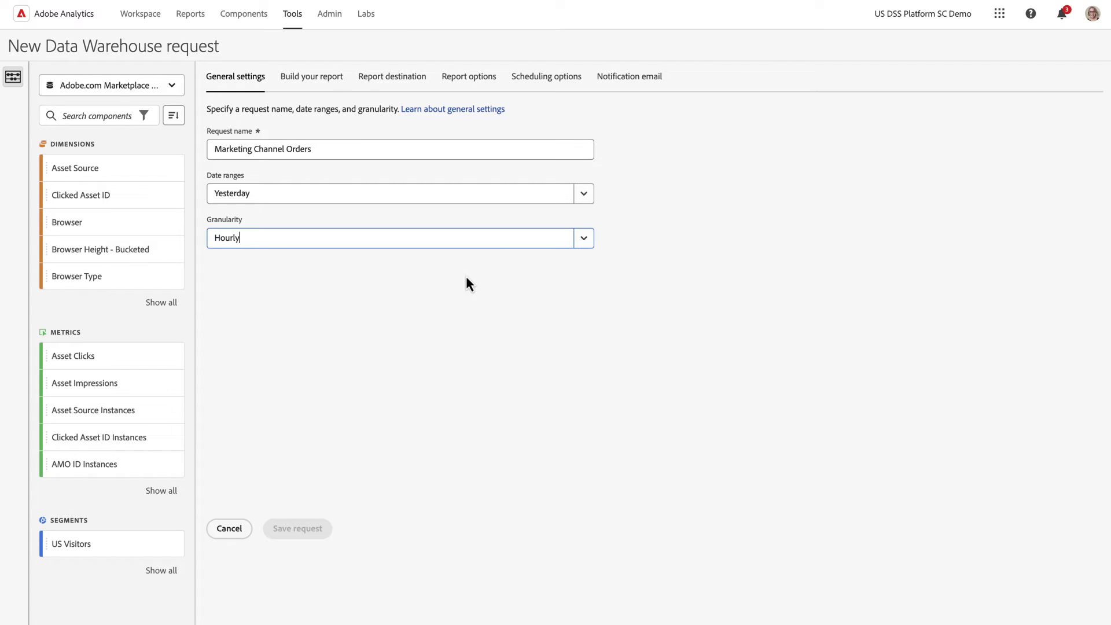
Step: Add Marketing Channel as a dimension with Order ID nested under it
{"action": "left_click", "coordinate": [321, 79]}
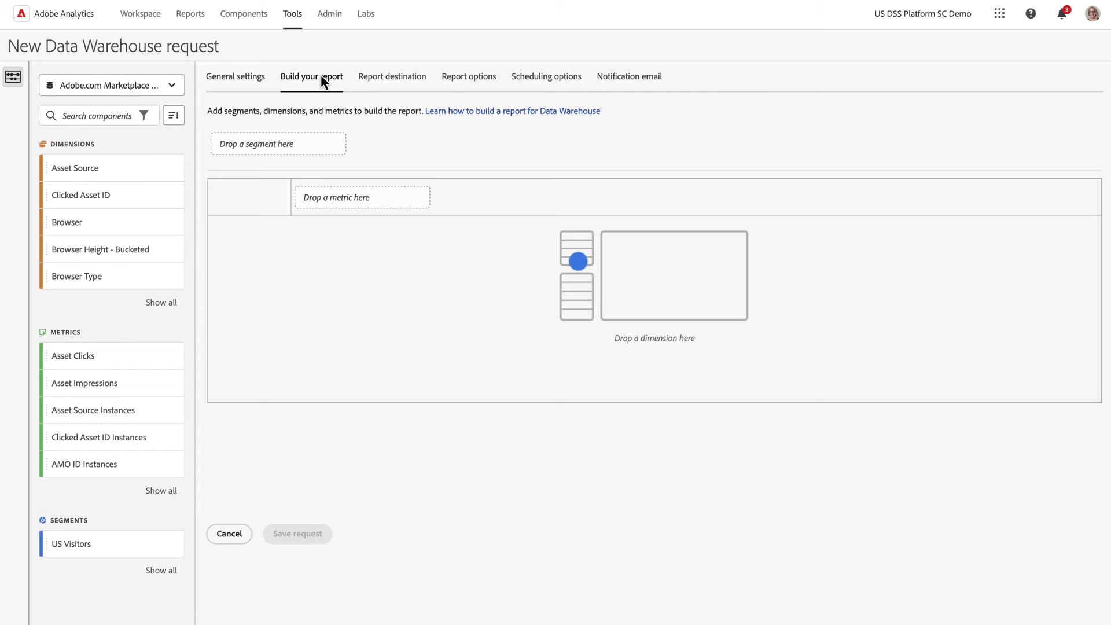
{"action": "left_click", "coordinate": [86, 115]}
{"action": "type", "text": "marke"}
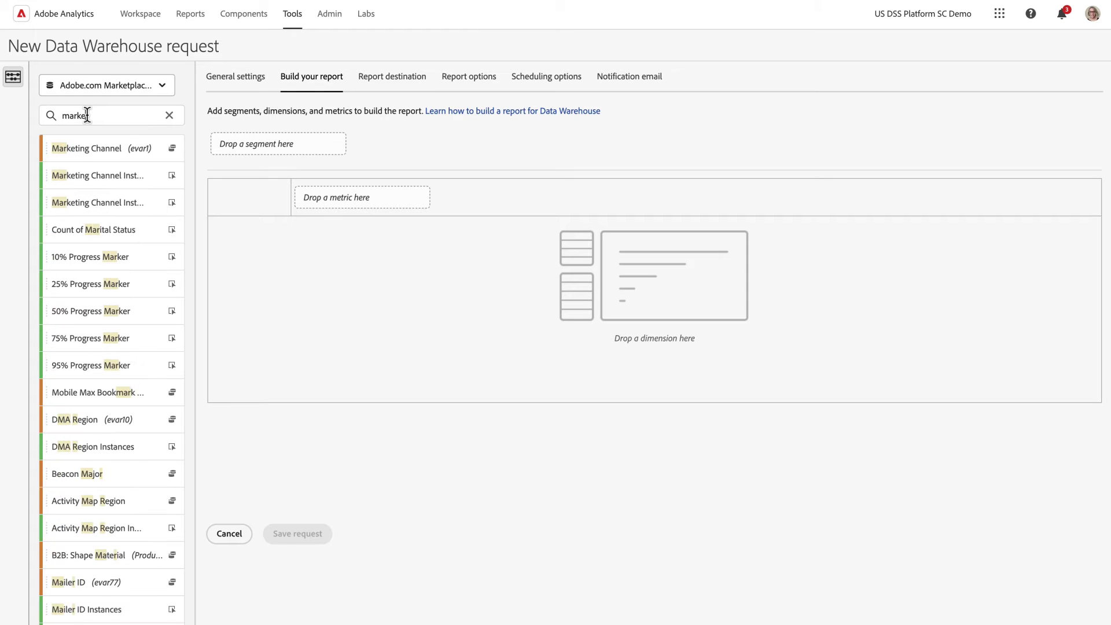
{"action": "left_click_drag", "start_coordinate": [96, 151], "coordinate": [287, 273]}
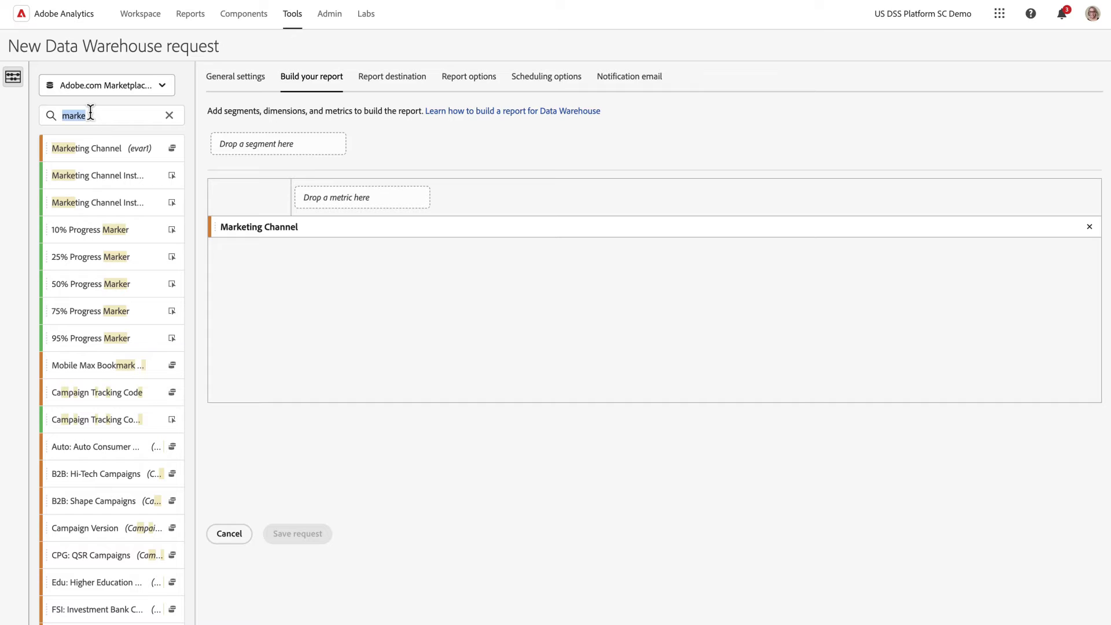
{"action": "type", "text": "or"}
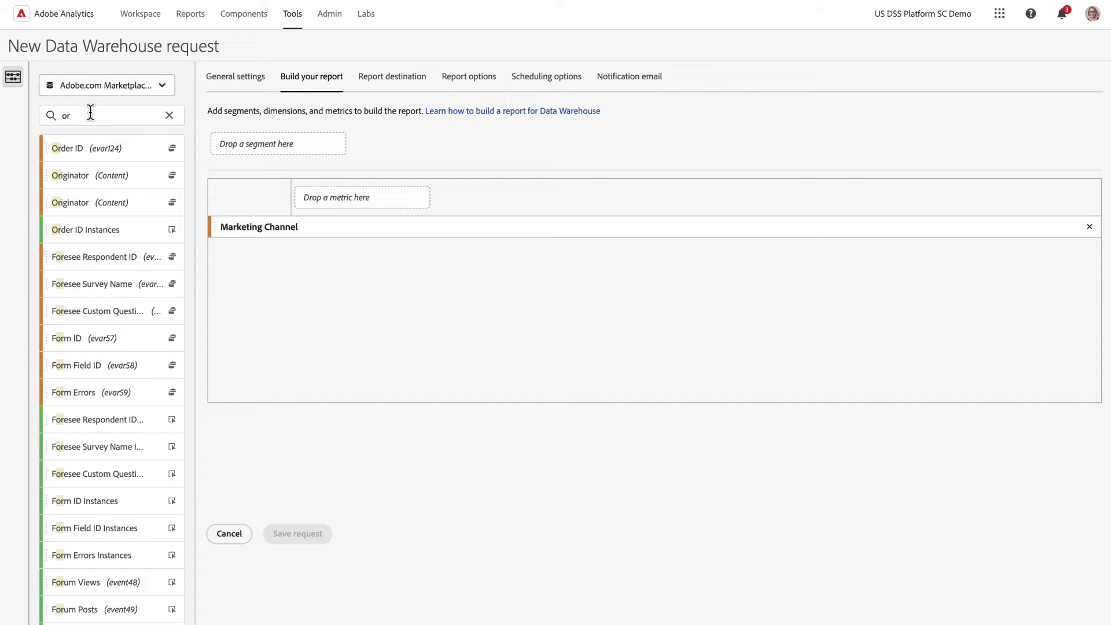
{"action": "left_click_drag", "start_coordinate": [96, 152], "coordinate": [315, 249]}
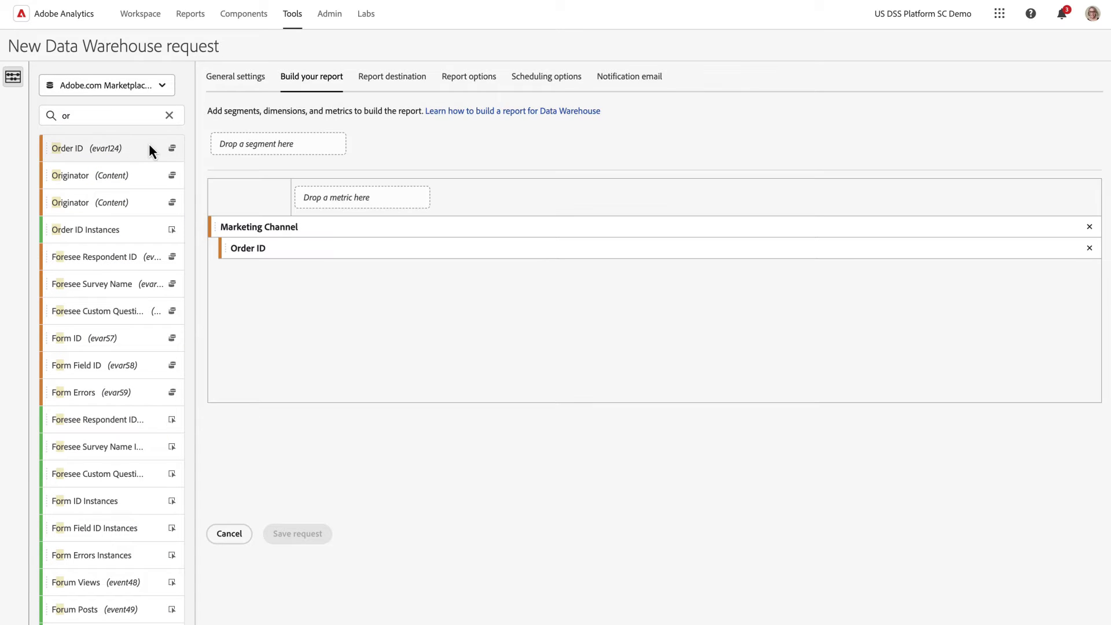
Step: Add Order ID Instances and Online Orders as metrics and the US Visitors segment
{"action": "left_click_drag", "start_coordinate": [107, 229], "coordinate": [348, 207]}
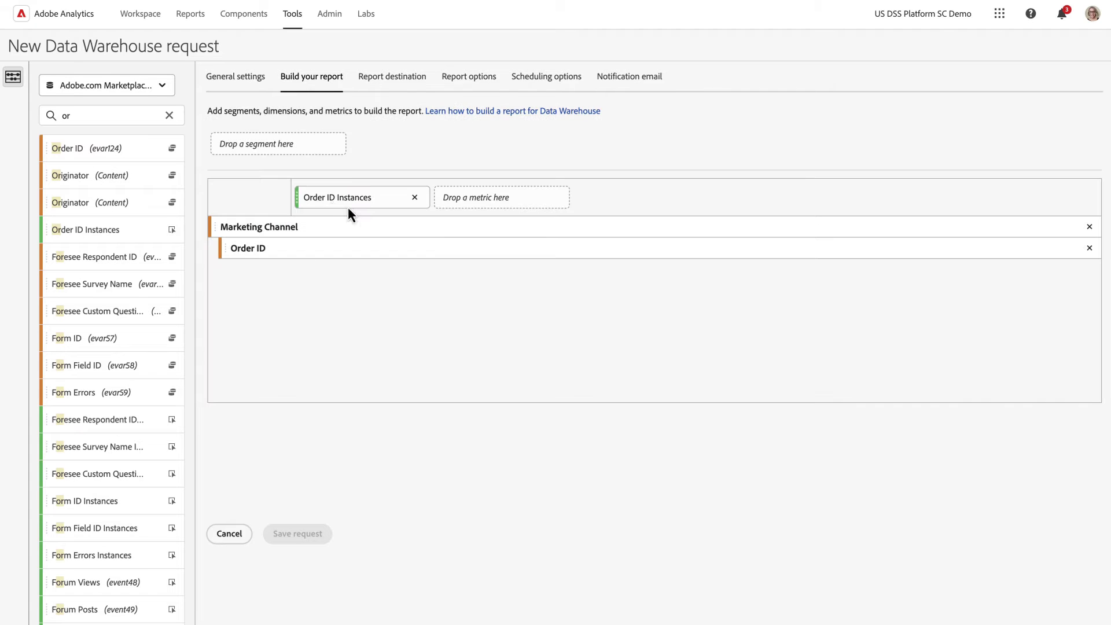
{"action": "double_click", "coordinate": [108, 112]}
{"action": "type", "text": "on"}
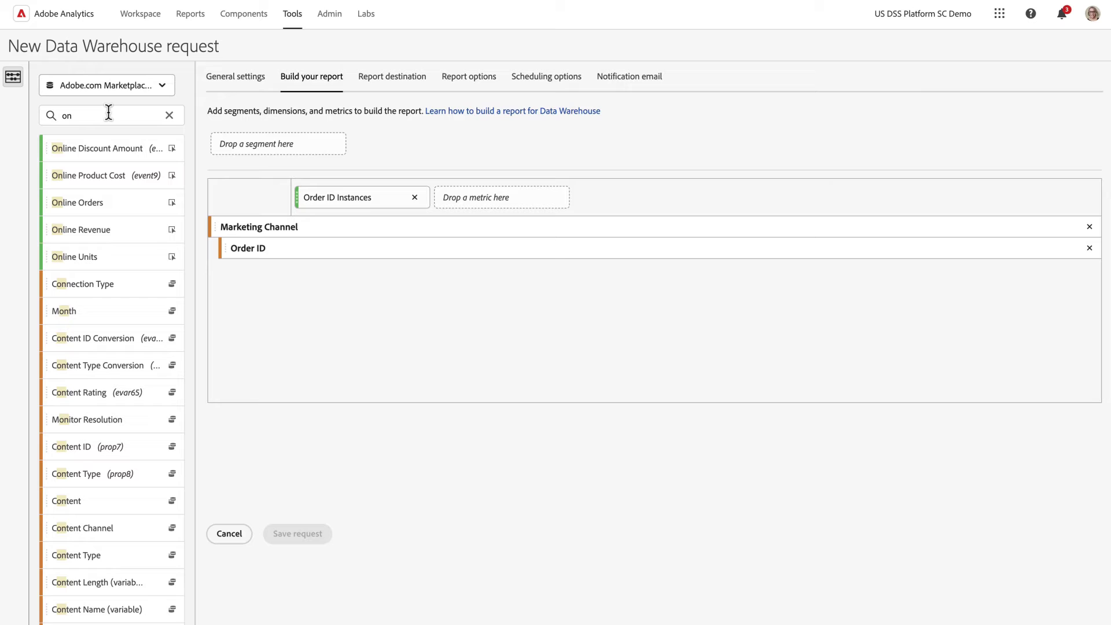
{"action": "left_click_drag", "start_coordinate": [110, 202], "coordinate": [479, 195]}
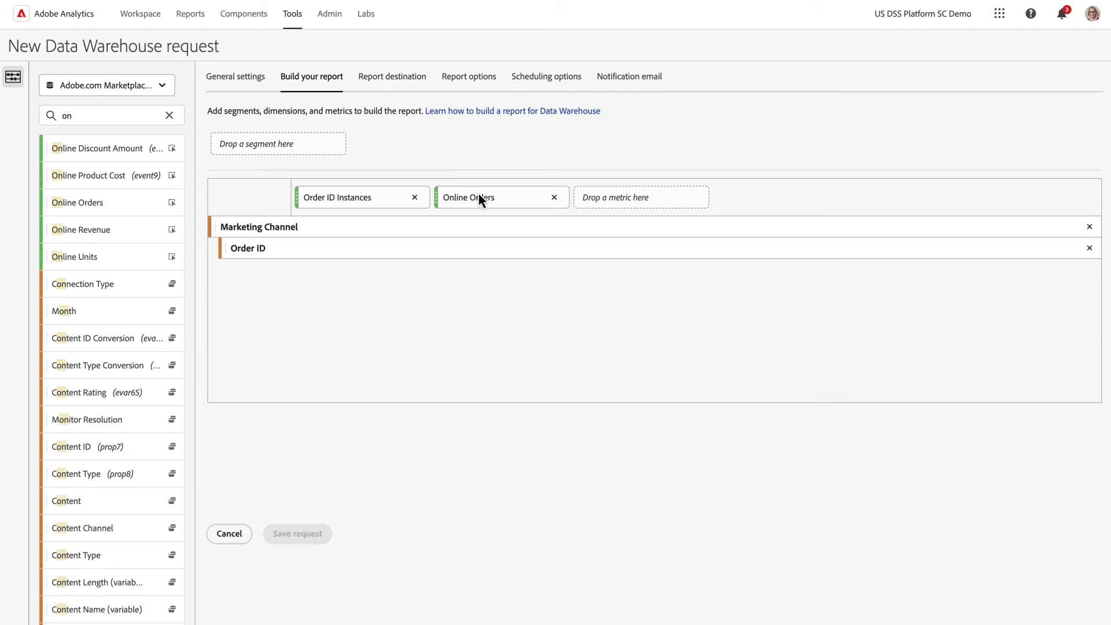
{"action": "left_click", "coordinate": [173, 117]}
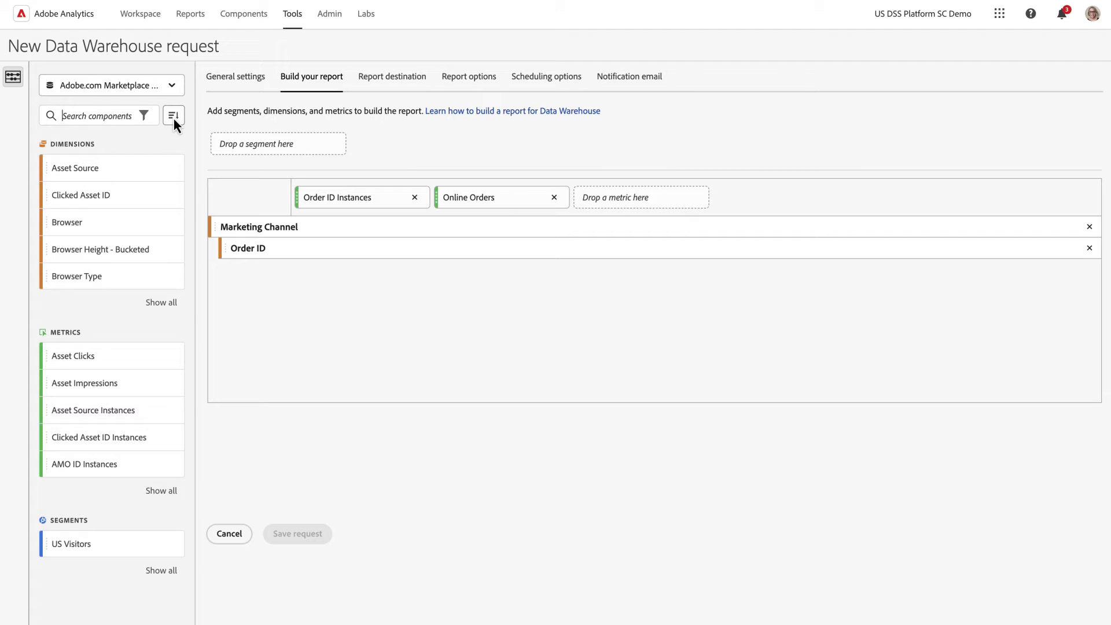
{"action": "left_click_drag", "start_coordinate": [85, 544], "coordinate": [301, 141]}
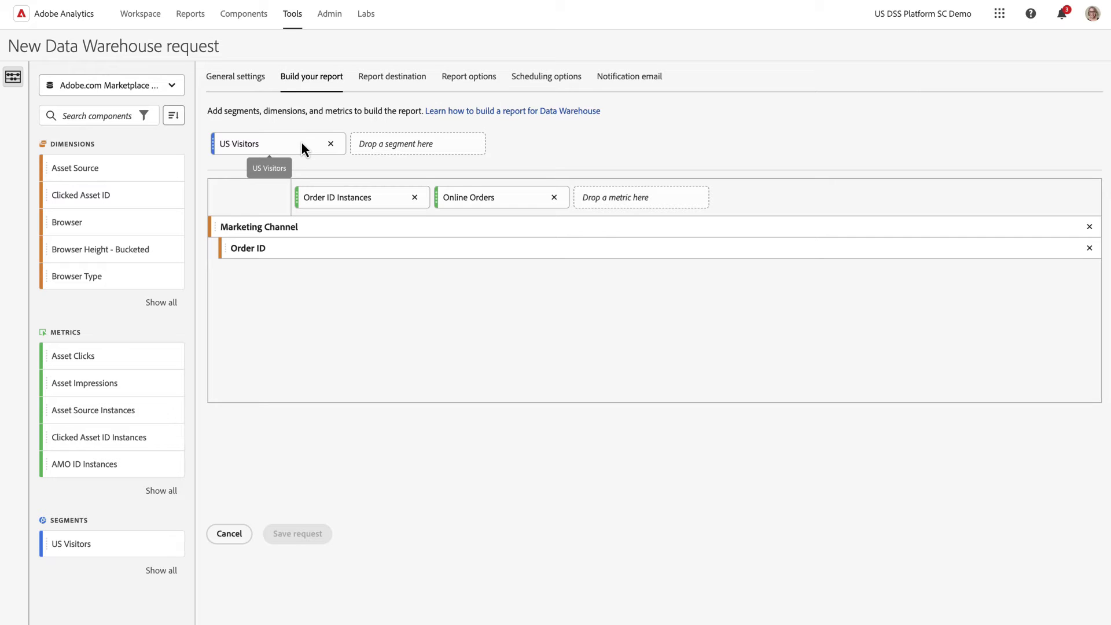
Step: Select S3 Test as the report destination account and open the new-account form
{"action": "left_click", "coordinate": [399, 80]}
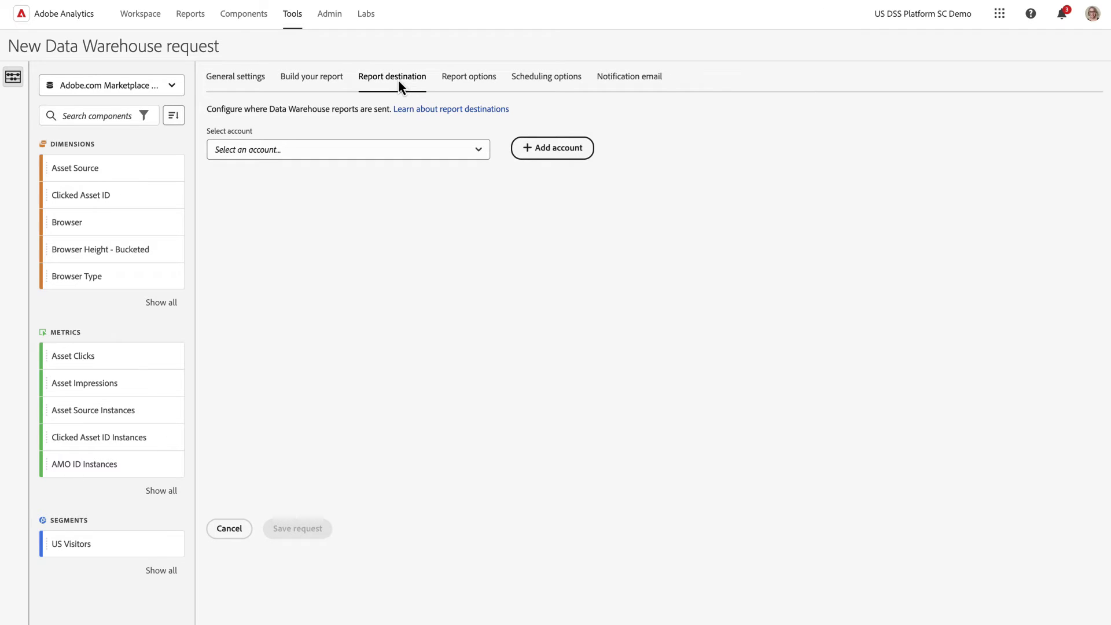
{"action": "left_click", "coordinate": [480, 150]}
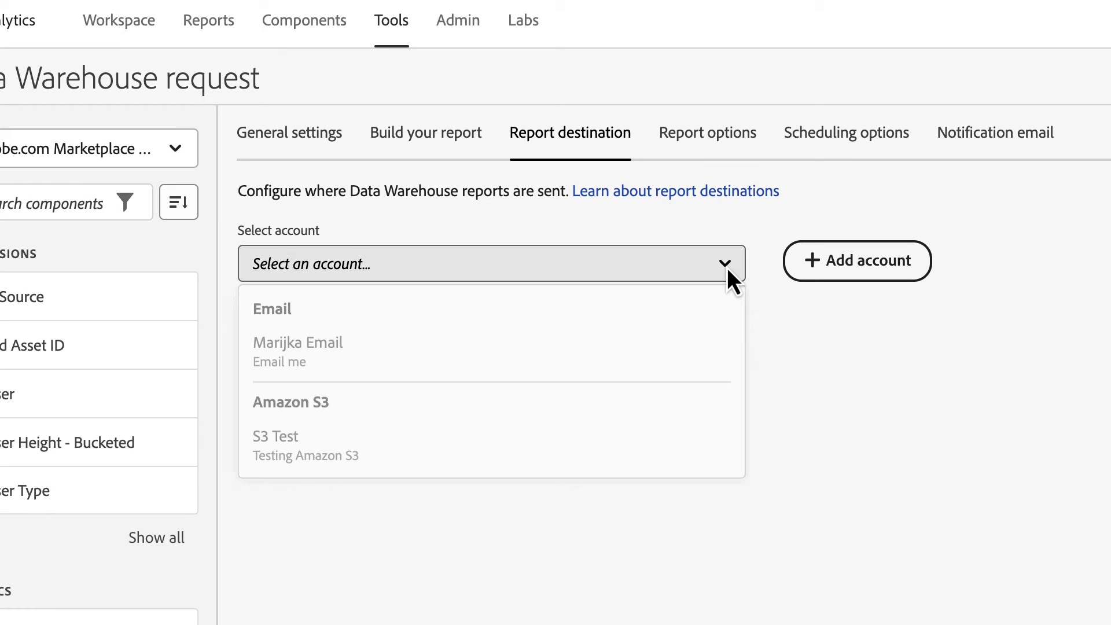
{"action": "left_click", "coordinate": [628, 446]}
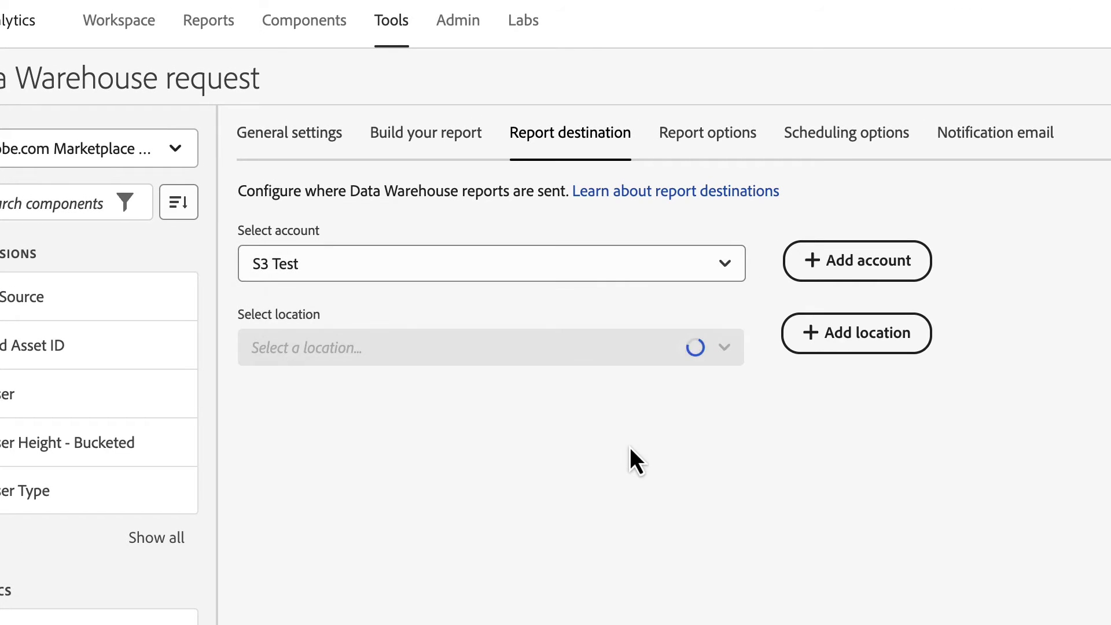
{"action": "left_click", "coordinate": [842, 271]}
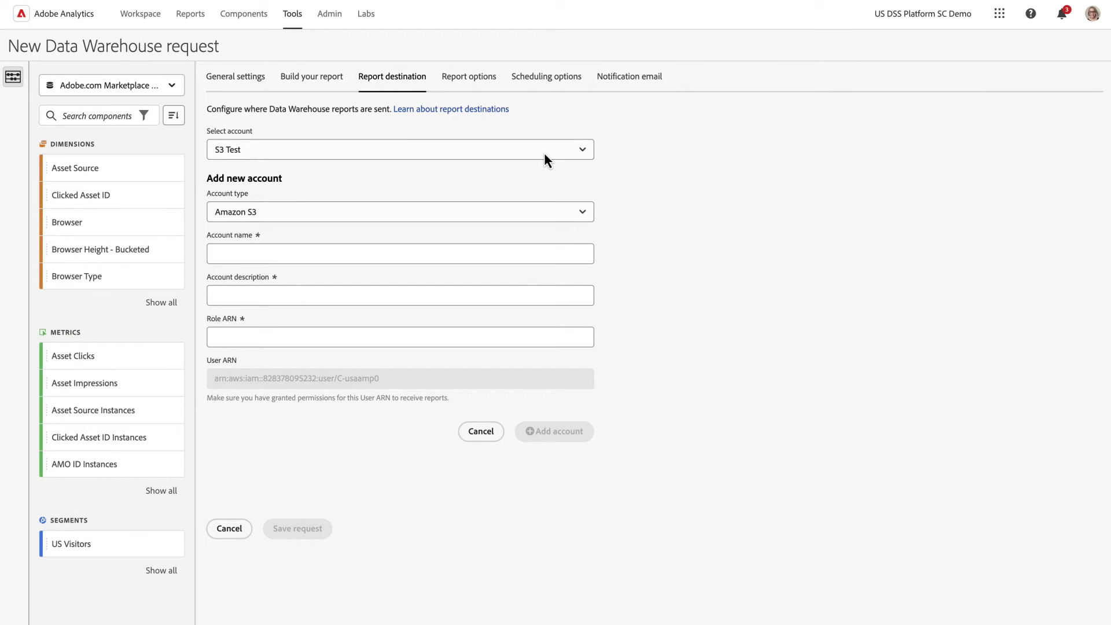
Step: Keep S3 Test and add a named S3 location with description Test, bucket Temp, prefix Temp
{"action": "left_click", "coordinate": [544, 156]}
{"action": "left_click", "coordinate": [472, 259]}
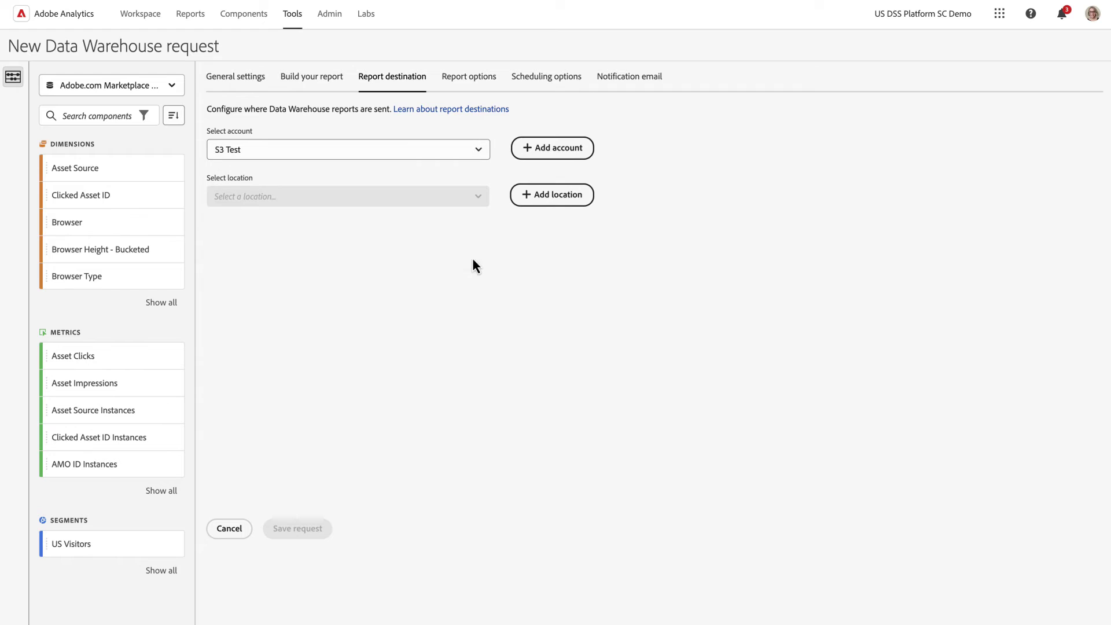
{"action": "left_click", "coordinate": [543, 195]}
{"action": "left_click", "coordinate": [420, 320]}
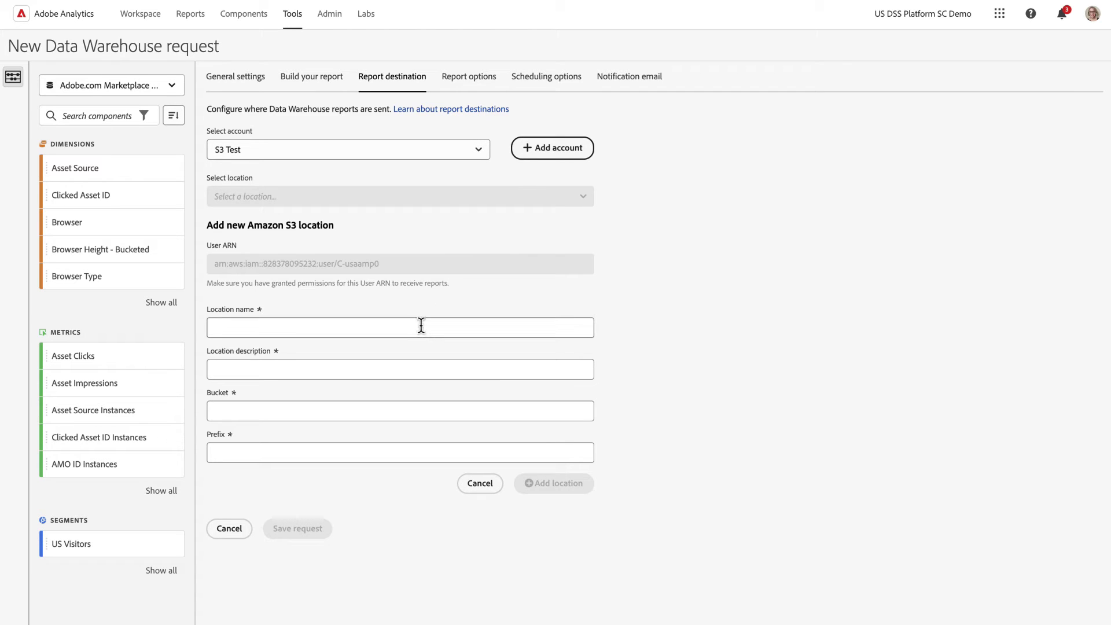
{"action": "type", "text": "Marijka temp"}
{"action": "key", "text": "Tab"}
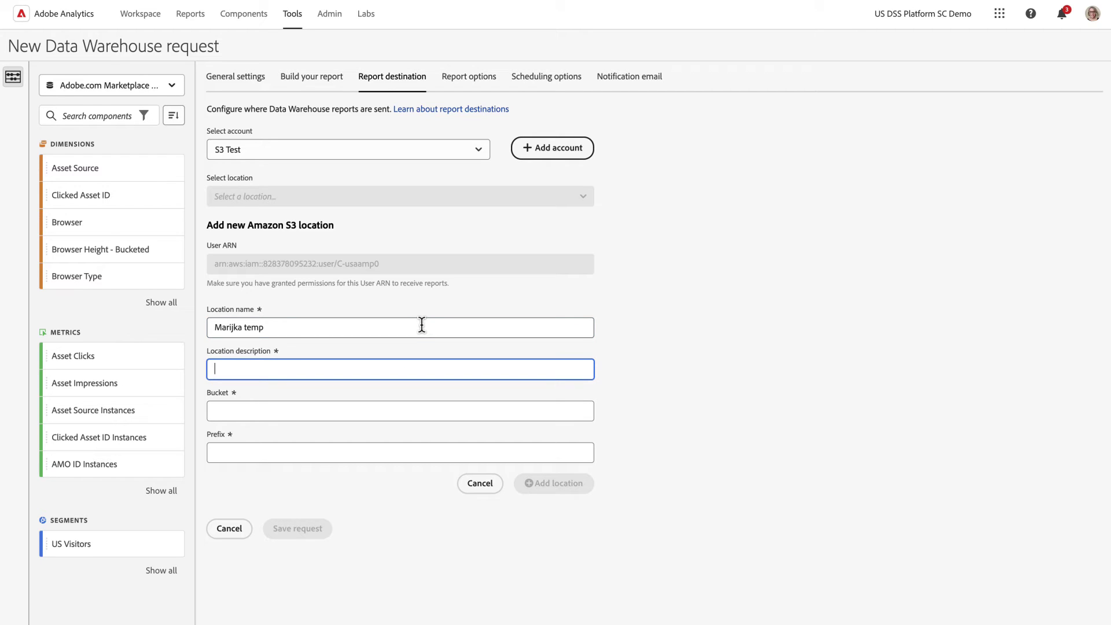
{"action": "type", "text": "Test"}
{"action": "key", "text": "Tab"}
{"action": "type", "text": "Temp"}
{"action": "key", "text": "Tab"}
{"action": "type", "text": "Temp"}
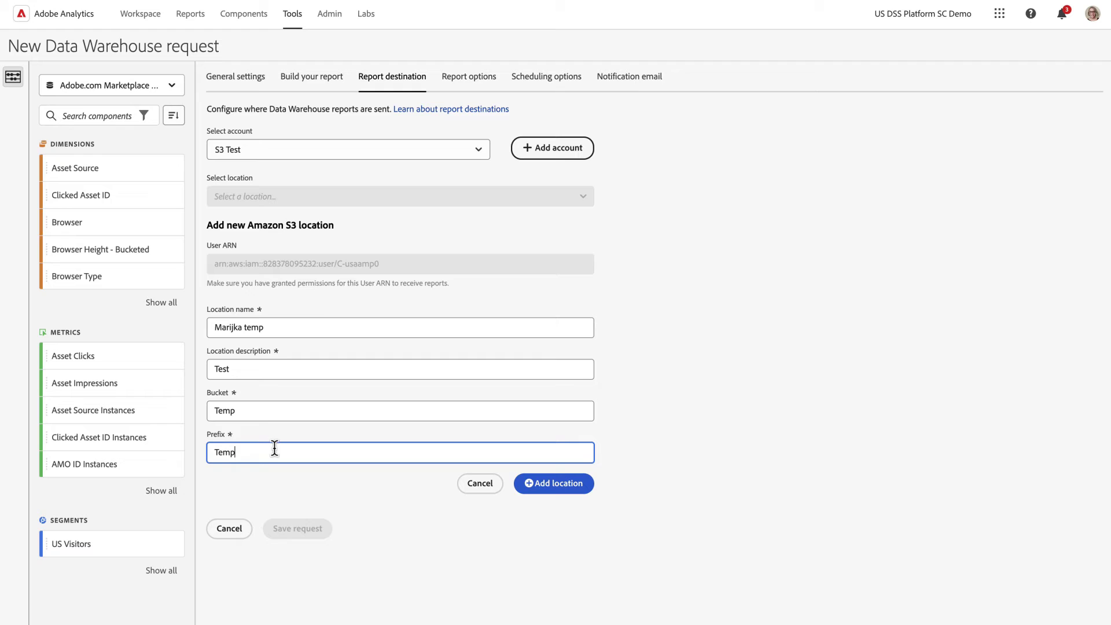
{"action": "left_click", "coordinate": [560, 483]}
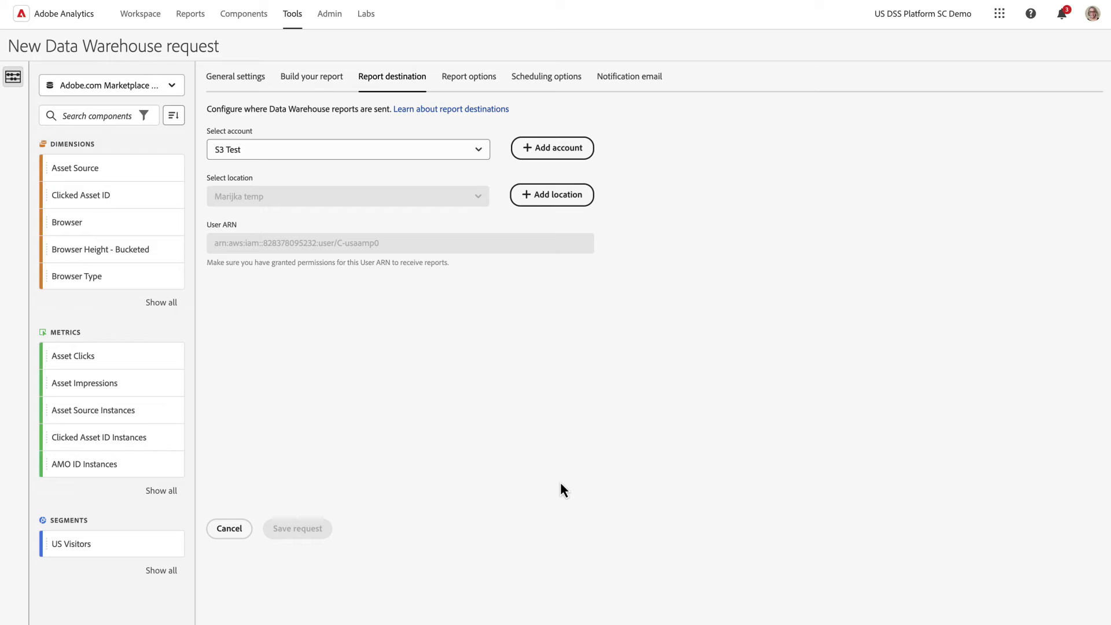
{"action": "left_click", "coordinate": [446, 80]}
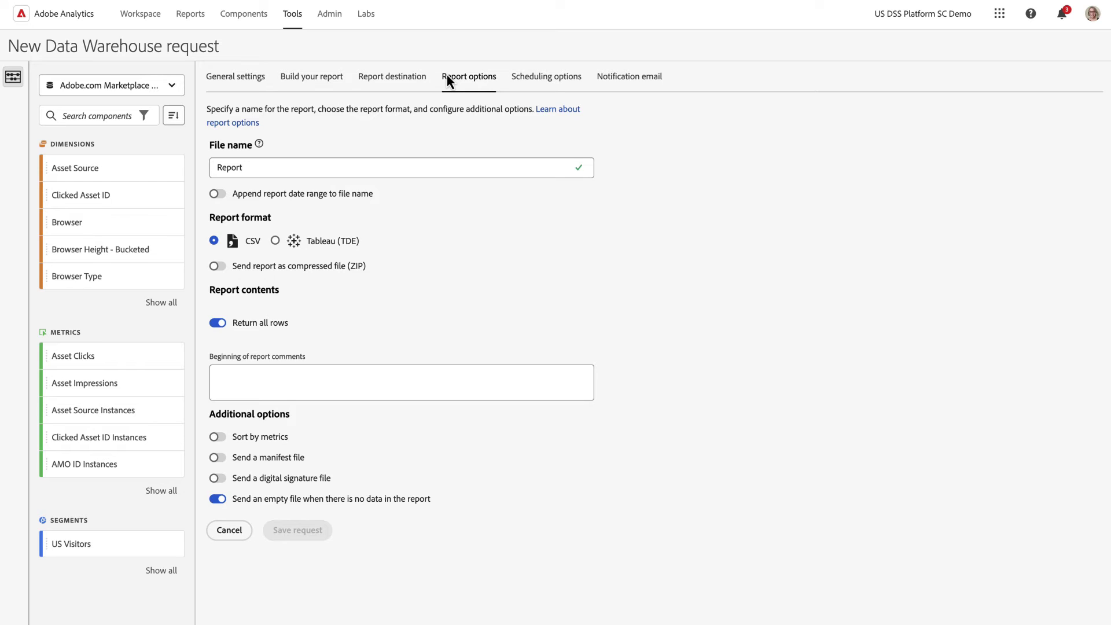
{"action": "left_click", "coordinate": [217, 323]}
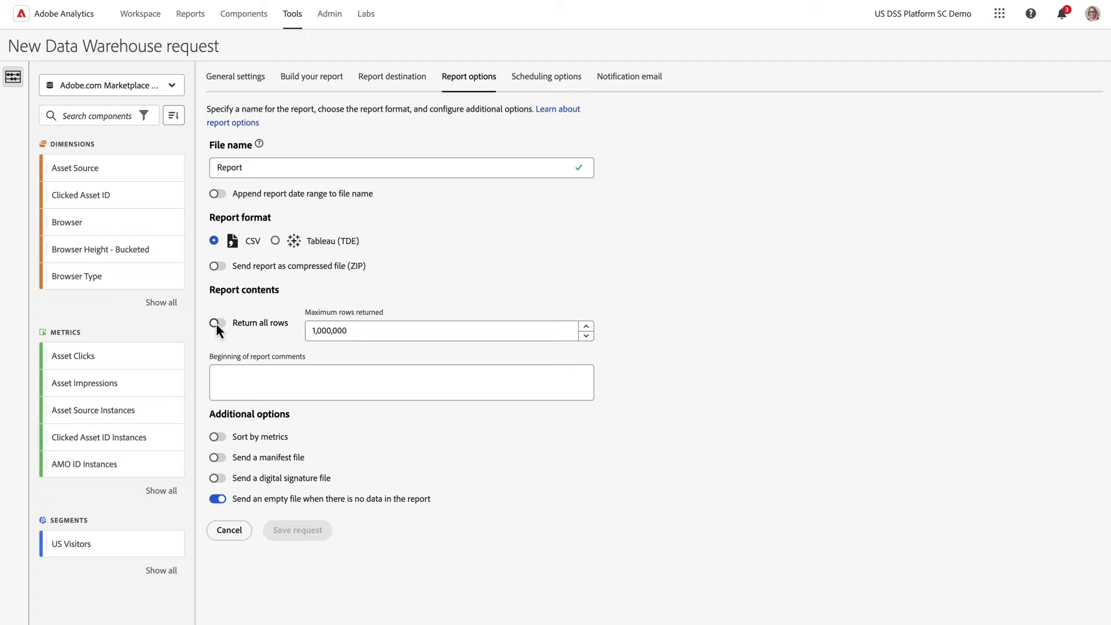
{"action": "left_click", "coordinate": [216, 323]}
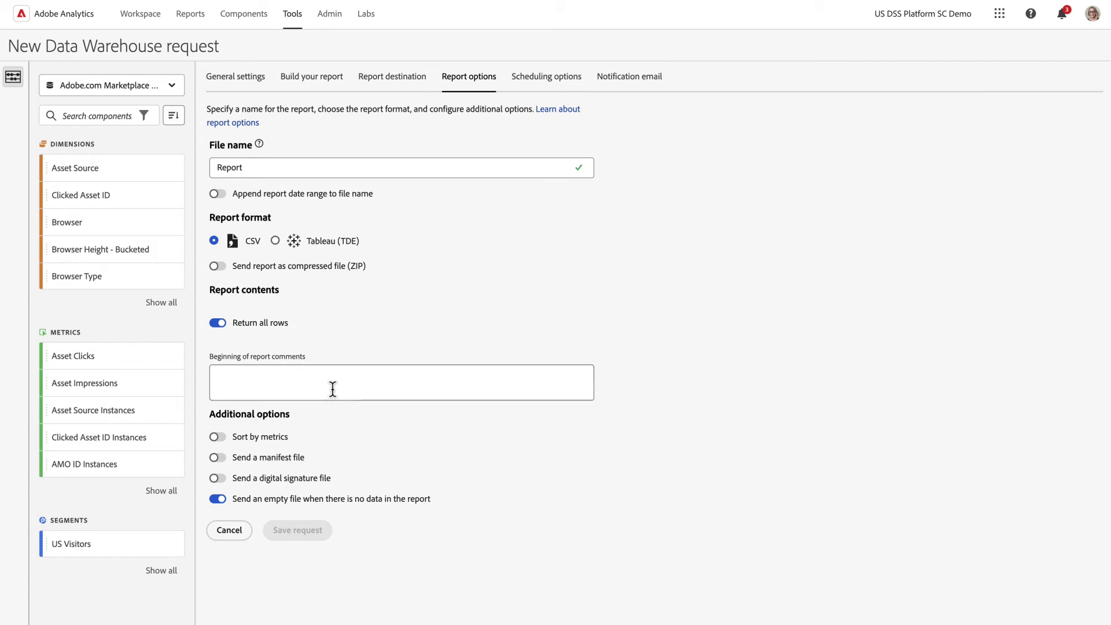
Step: Schedule the report daily at 1 PM from 10/20/2023, ending 10/20/2024
{"action": "left_click", "coordinate": [550, 77]}
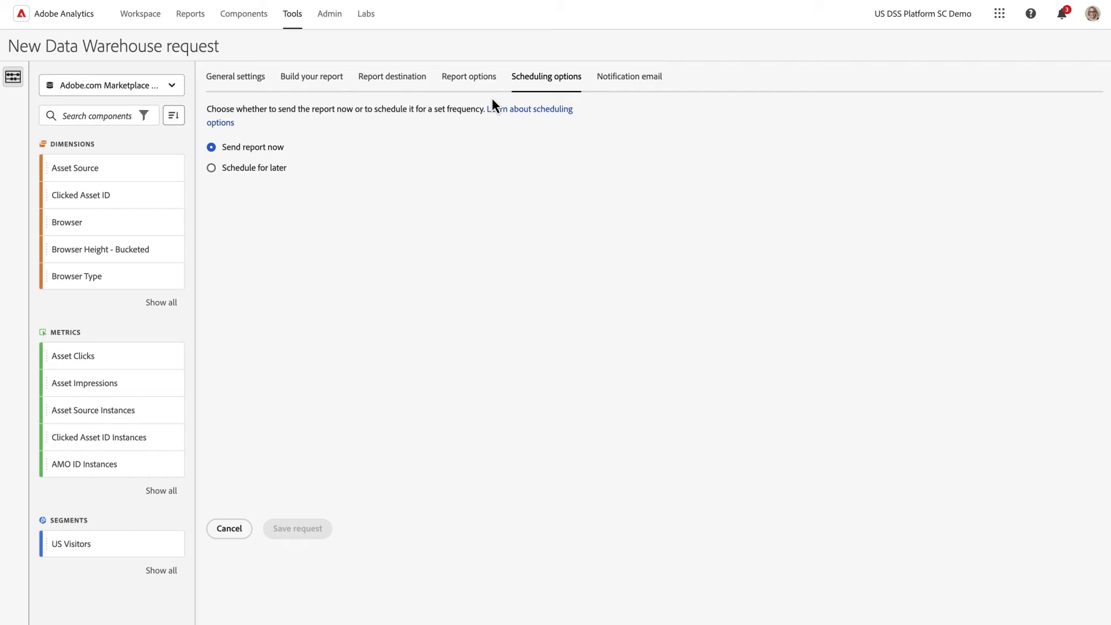
{"action": "left_click", "coordinate": [212, 168]}
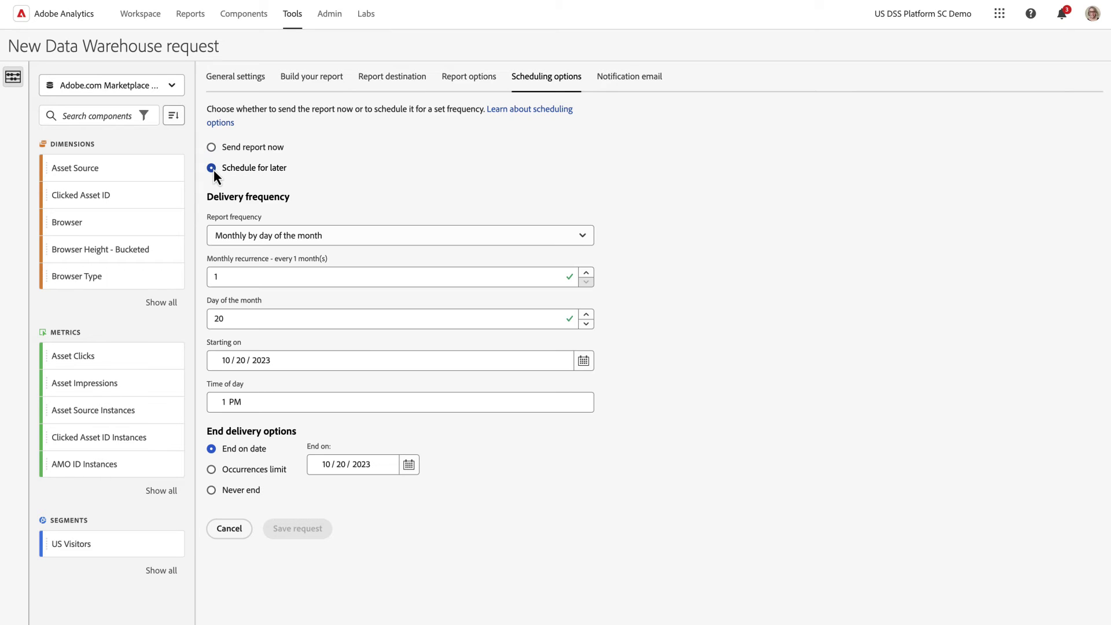
{"action": "left_click", "coordinate": [588, 238]}
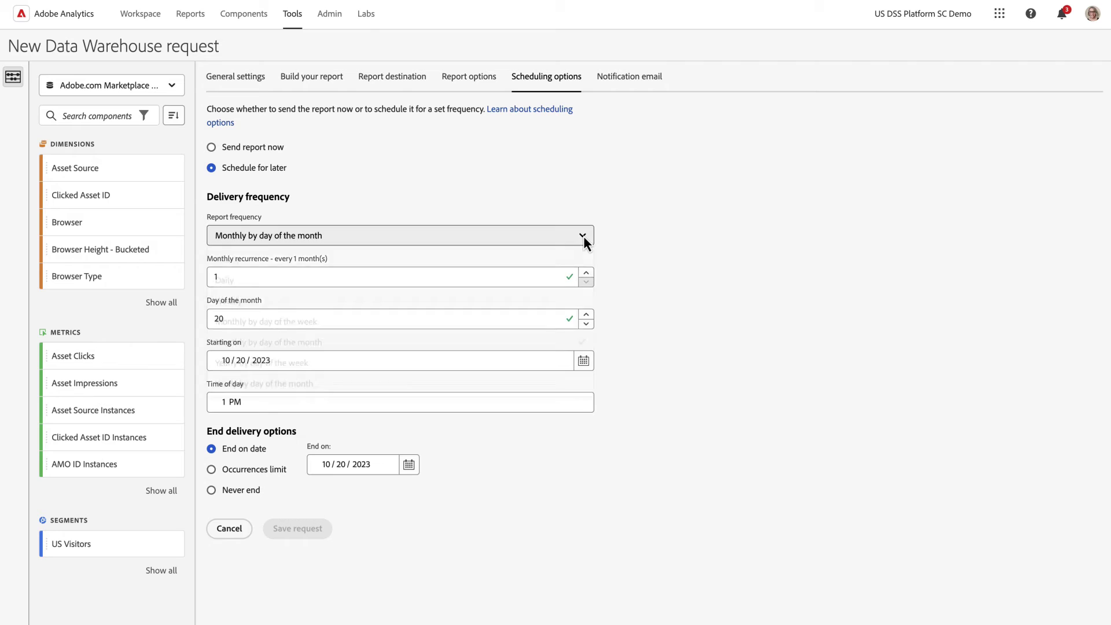
{"action": "left_click", "coordinate": [443, 286]}
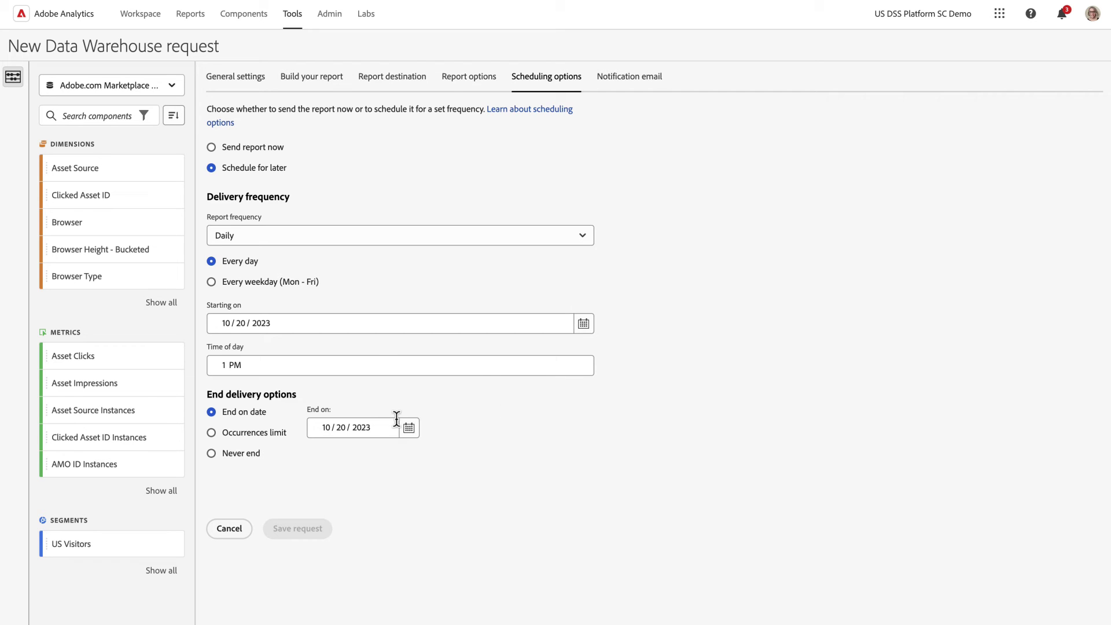
{"action": "left_click", "coordinate": [362, 427]}
{"action": "key", "text": "Up"}
{"action": "left_click", "coordinate": [412, 480]}
Step: Add the recipient's email address and the subject 'Marketing Channel Orders Delivered' to the notification
{"action": "left_click", "coordinate": [641, 75]}
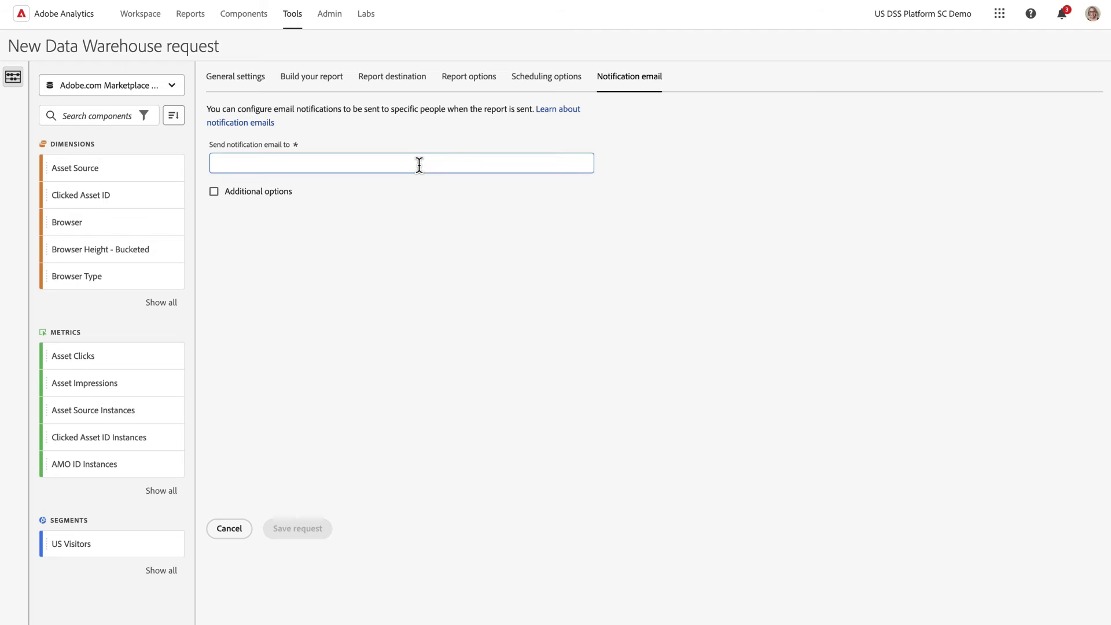
{"action": "left_click", "coordinate": [213, 192]}
{"action": "left_click", "coordinate": [279, 226]}
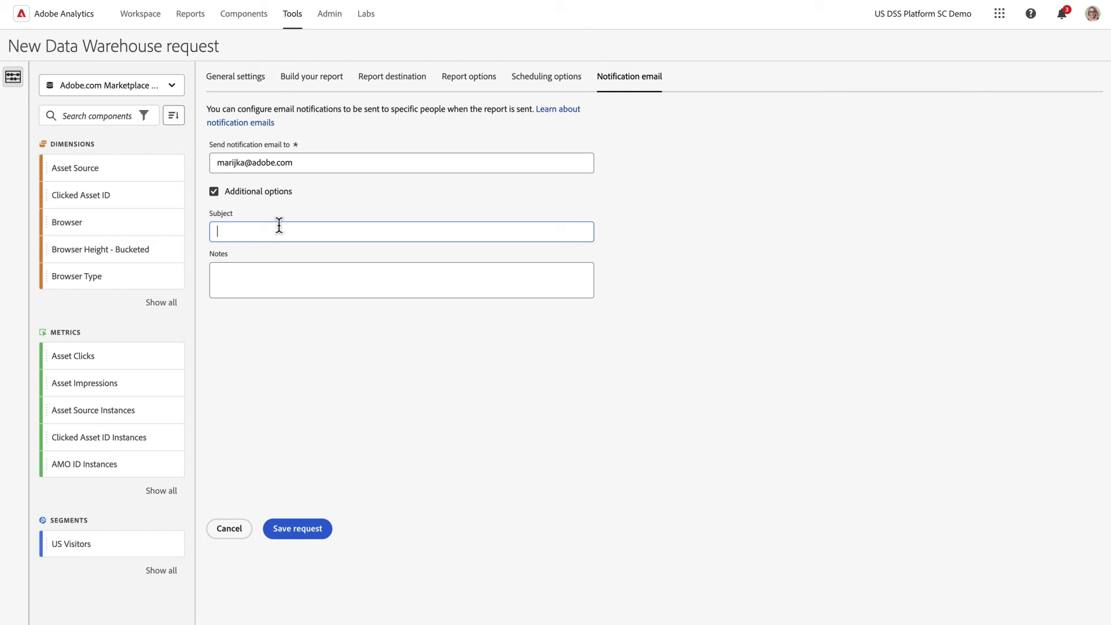
{"action": "type", "text": "Marketing Channel Orders Delivered"}
Step: Start a new report destination account of type Email
{"action": "left_click", "coordinate": [418, 79]}
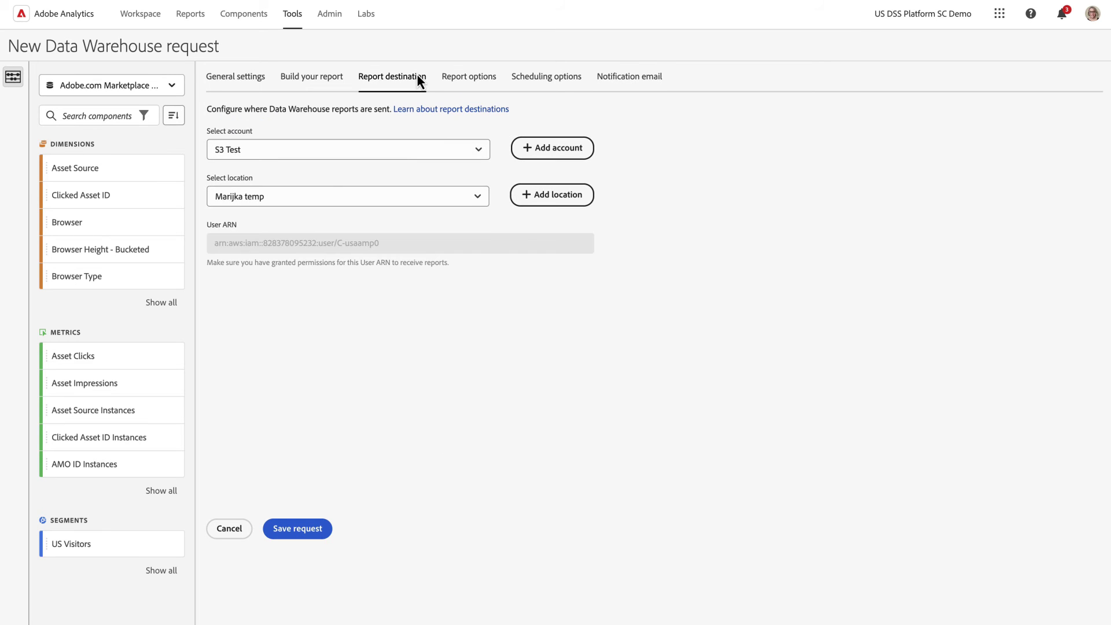
{"action": "left_click", "coordinate": [553, 148]}
{"action": "left_click", "coordinate": [554, 151]}
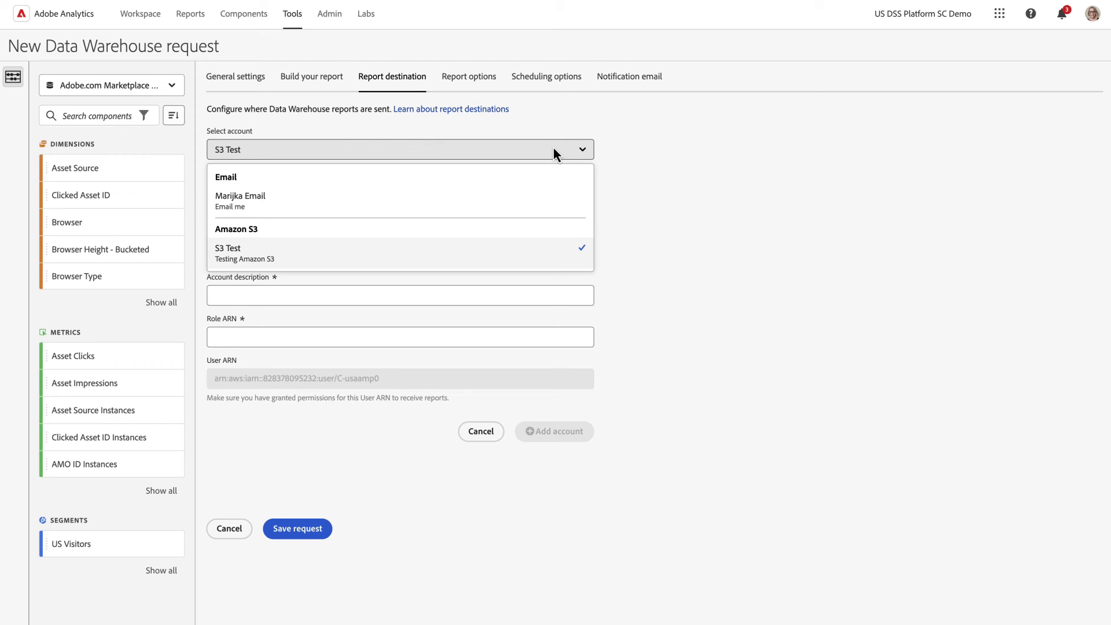
{"action": "left_click", "coordinate": [526, 197]}
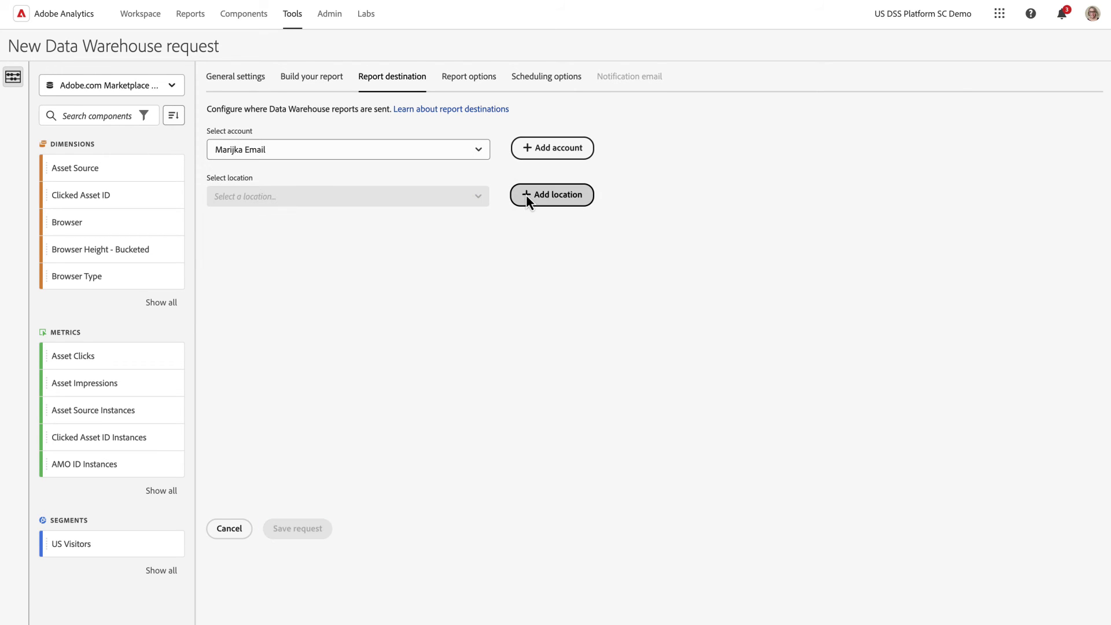
{"action": "left_click", "coordinate": [565, 155]}
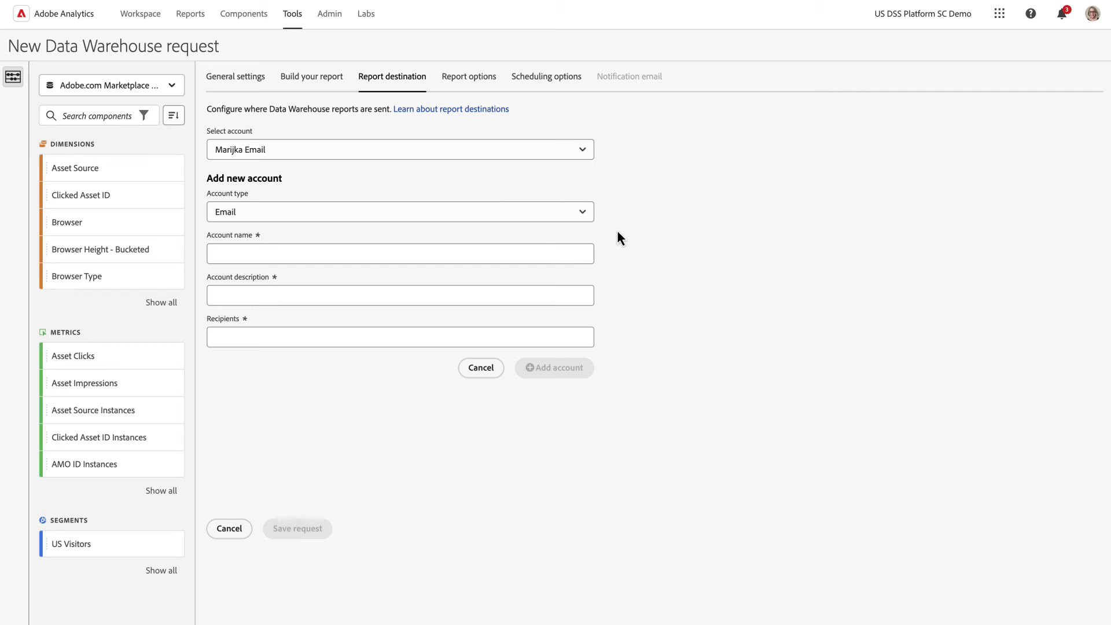
{"action": "left_click", "coordinate": [365, 242]}
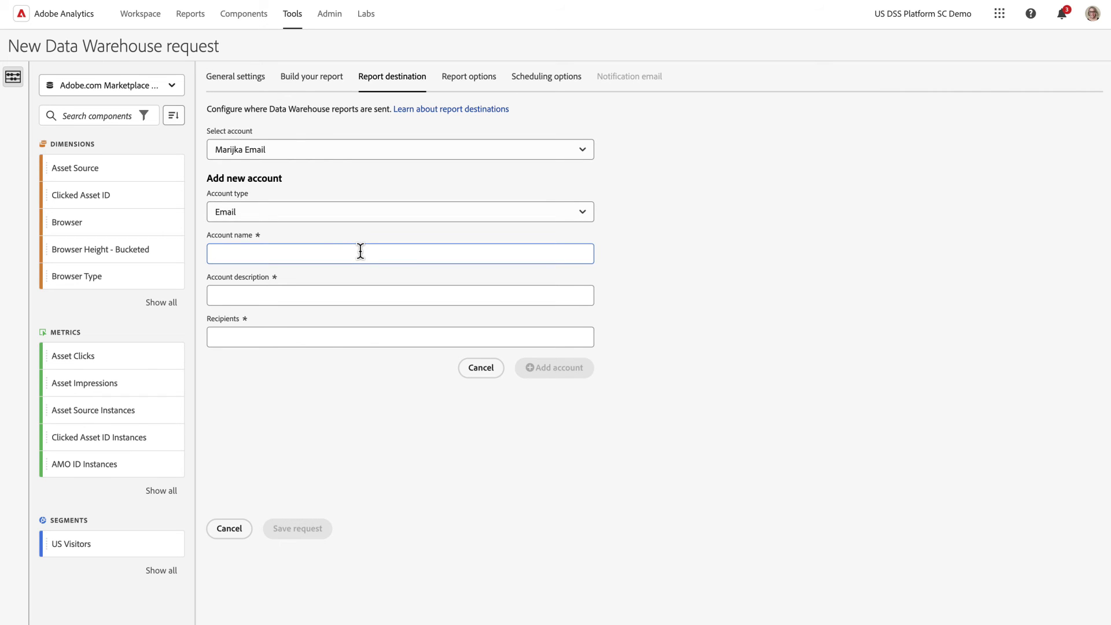
{"action": "left_click", "coordinate": [583, 212]}
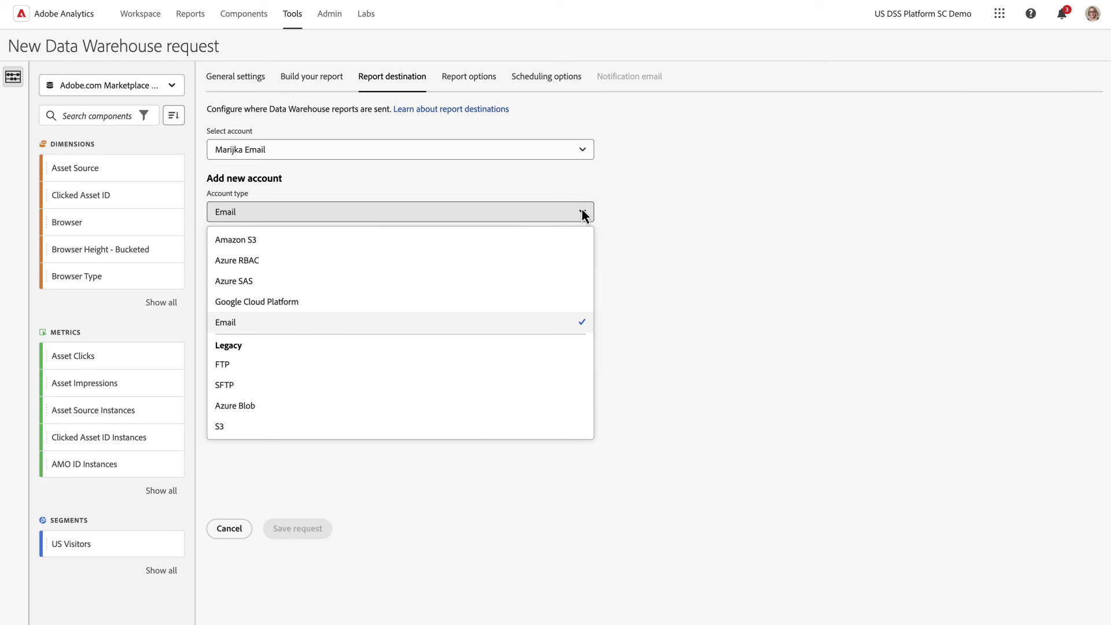
{"action": "left_click", "coordinate": [266, 323]}
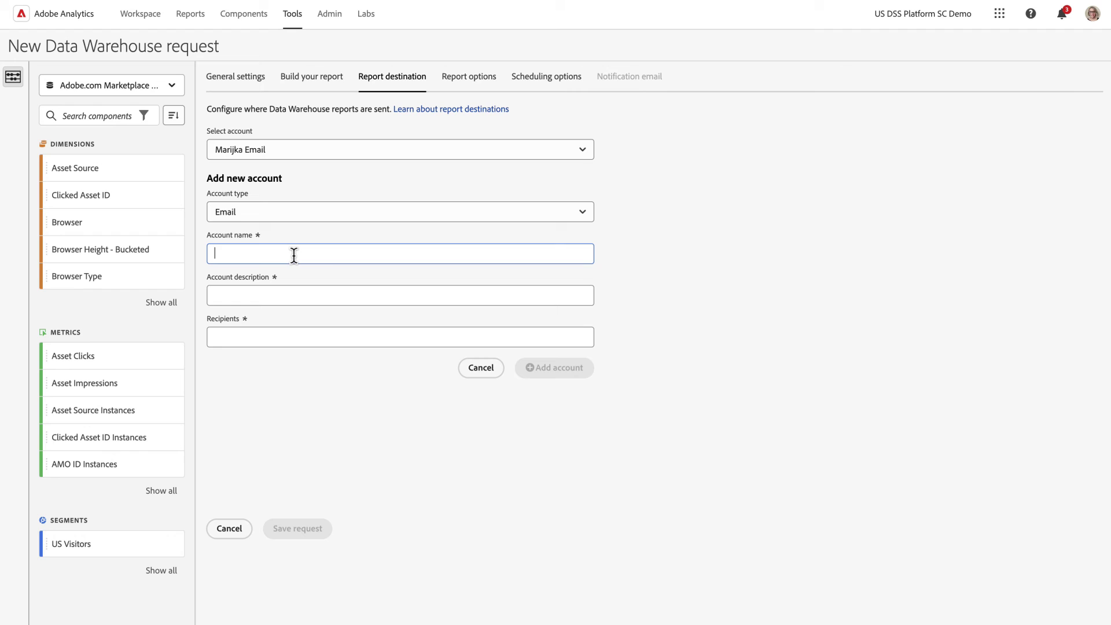
Step: Name the account 'Marketing Channels Email', describe it 'Email for MC', and paste two recipient addresses
{"action": "type", "text": "Marketing Channels"}
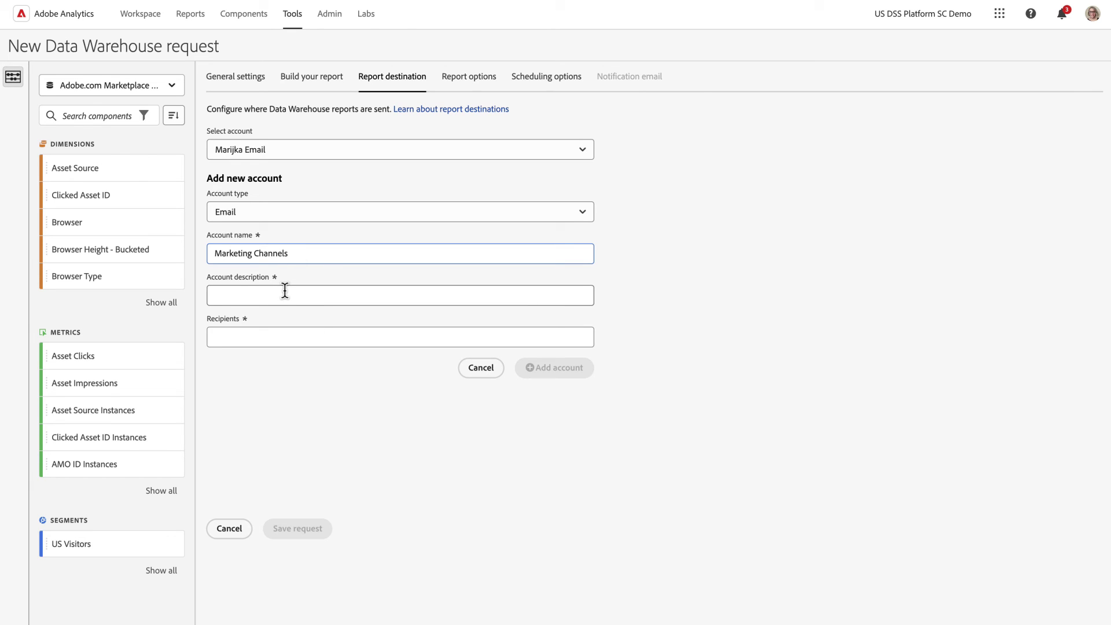
{"action": "left_click", "coordinate": [284, 291]}
{"action": "type", "text": "Email "}
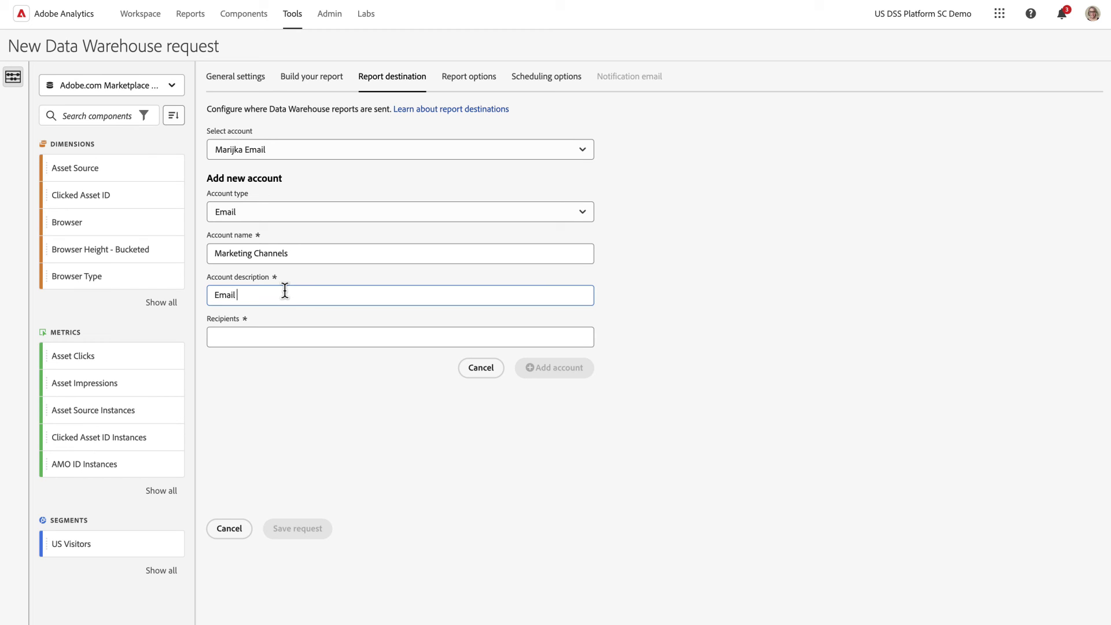
{"action": "type", "text": "for MC"}
{"action": "left_click", "coordinate": [314, 252]}
{"action": "type", "text": "Email"}
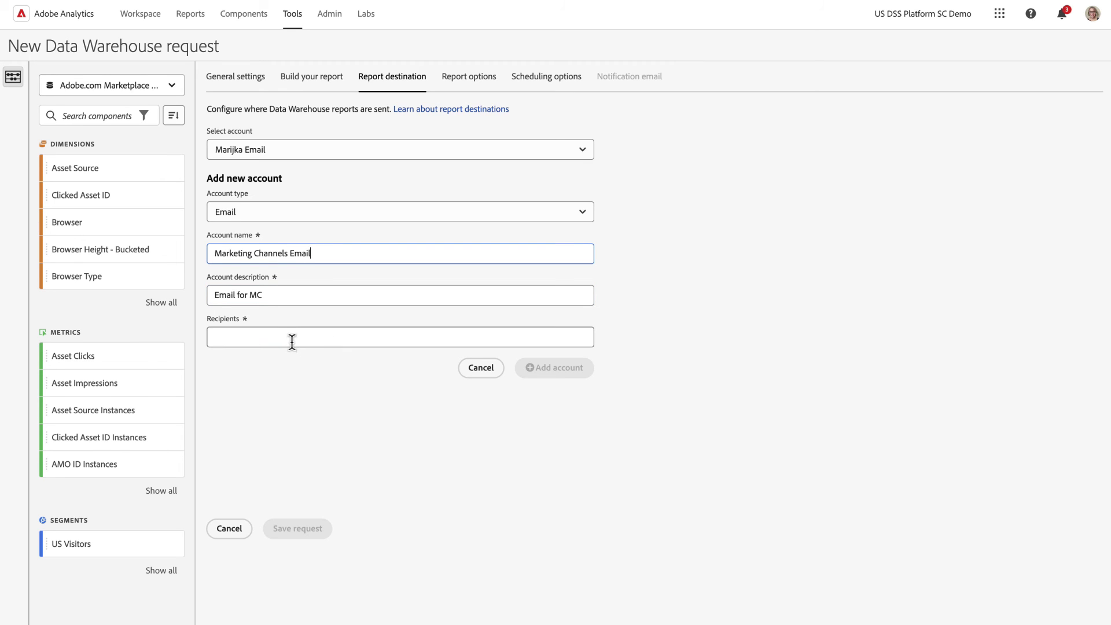
{"action": "left_click", "coordinate": [292, 342]}
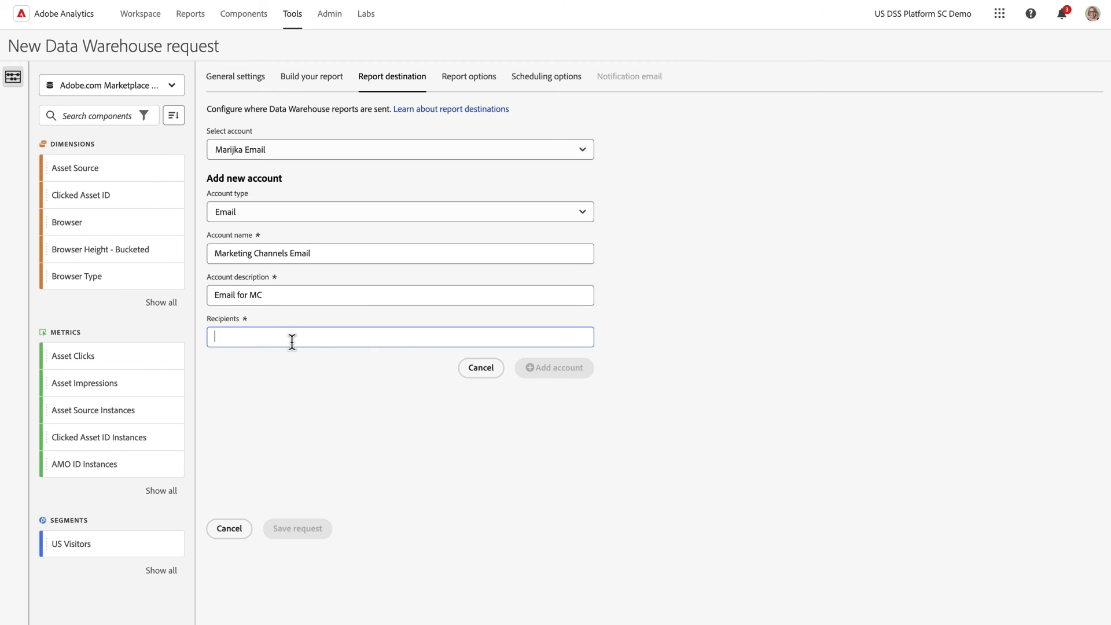
{"action": "key", "text": "ctrl+v"}
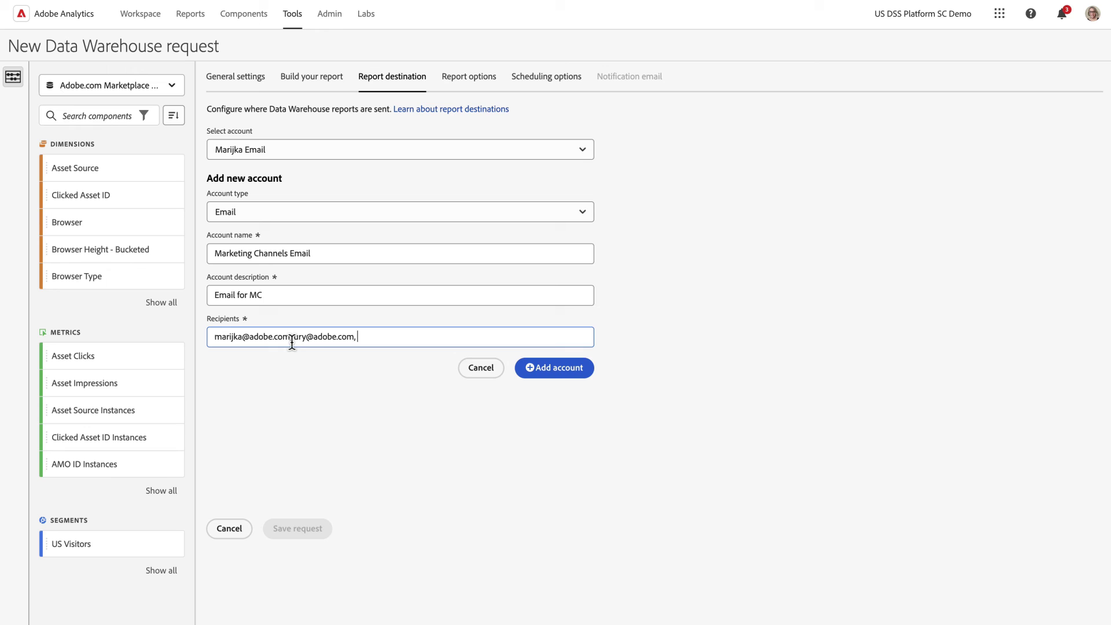
Step: Save the Marketing Channels Email account and name a new location 'MC Email Location'
{"action": "left_click", "coordinate": [565, 368]}
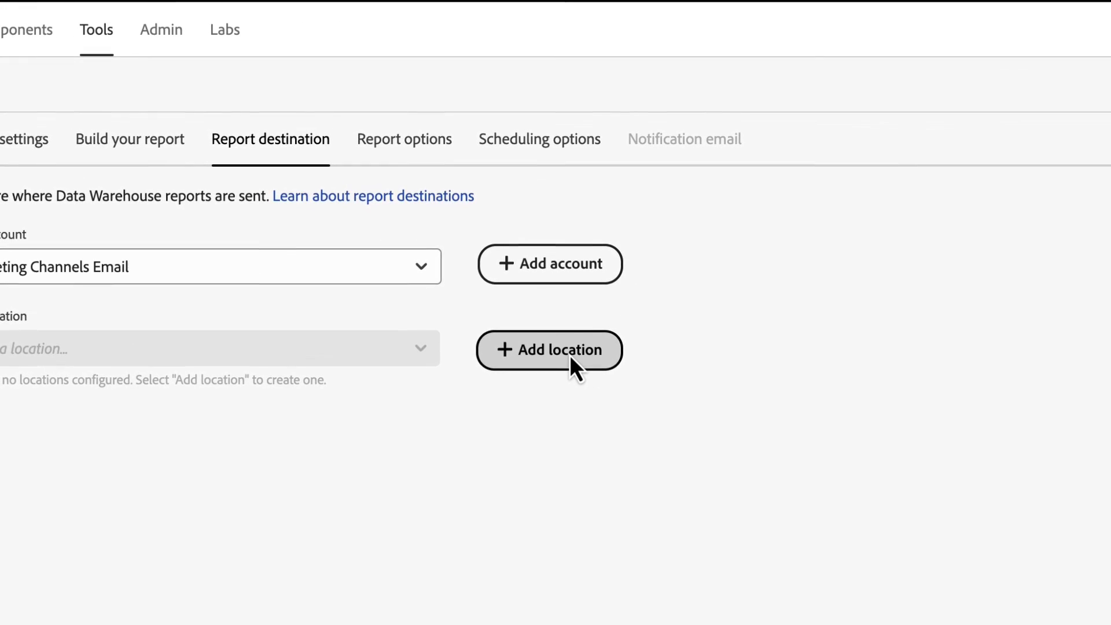
{"action": "left_click", "coordinate": [569, 364]}
{"action": "left_click", "coordinate": [70, 501]}
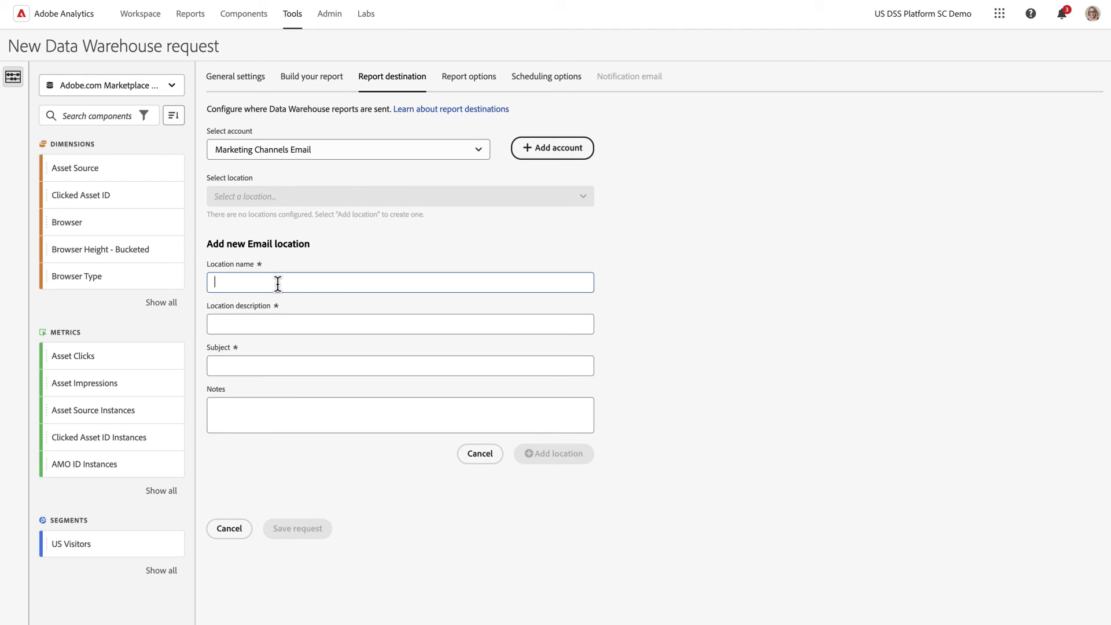
{"action": "type", "text": "MC Email Location"}
Step: Give the location description 'MC locations' and subject 'Marketing Channel Orders', then save it
{"action": "left_click", "coordinate": [280, 325]}
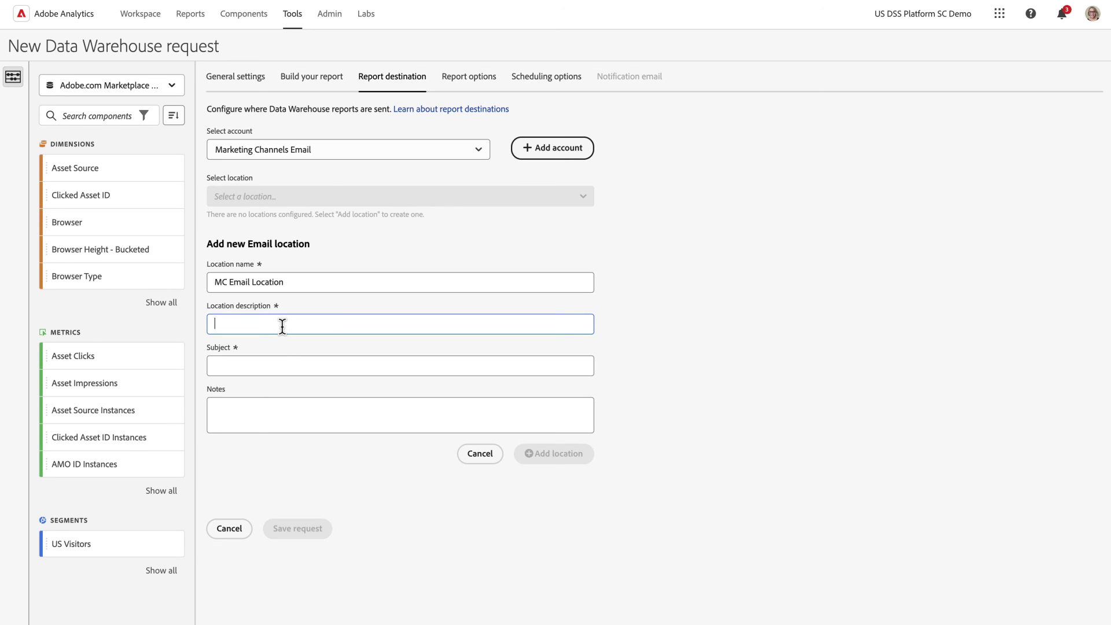
{"action": "type", "text": "MC locations"}
{"action": "left_click", "coordinate": [270, 365]}
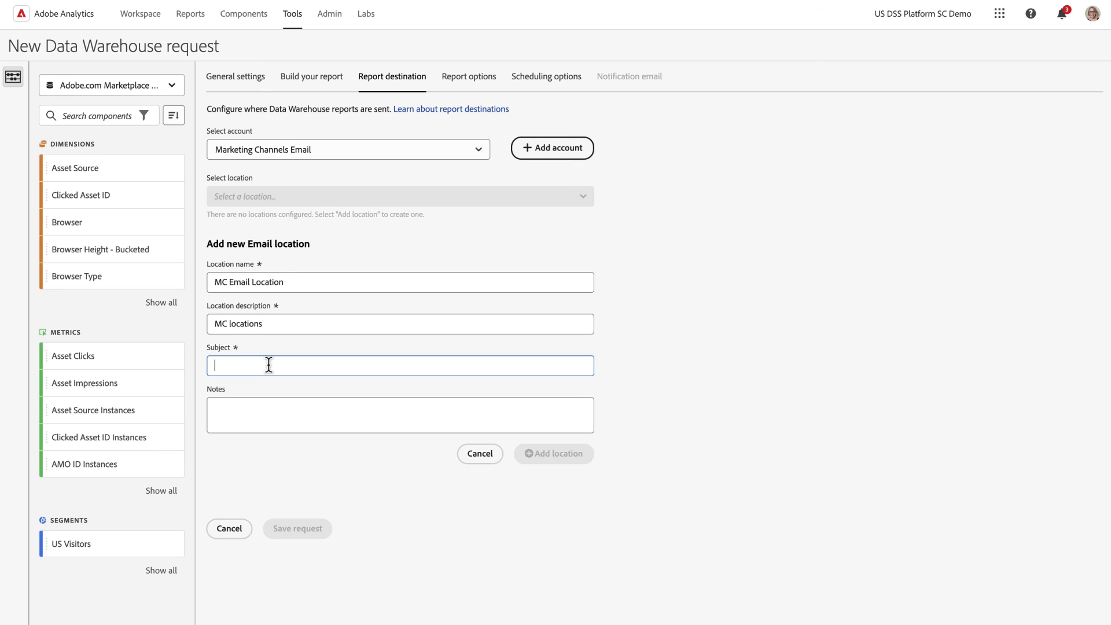
{"action": "type", "text": "Marketing C"}
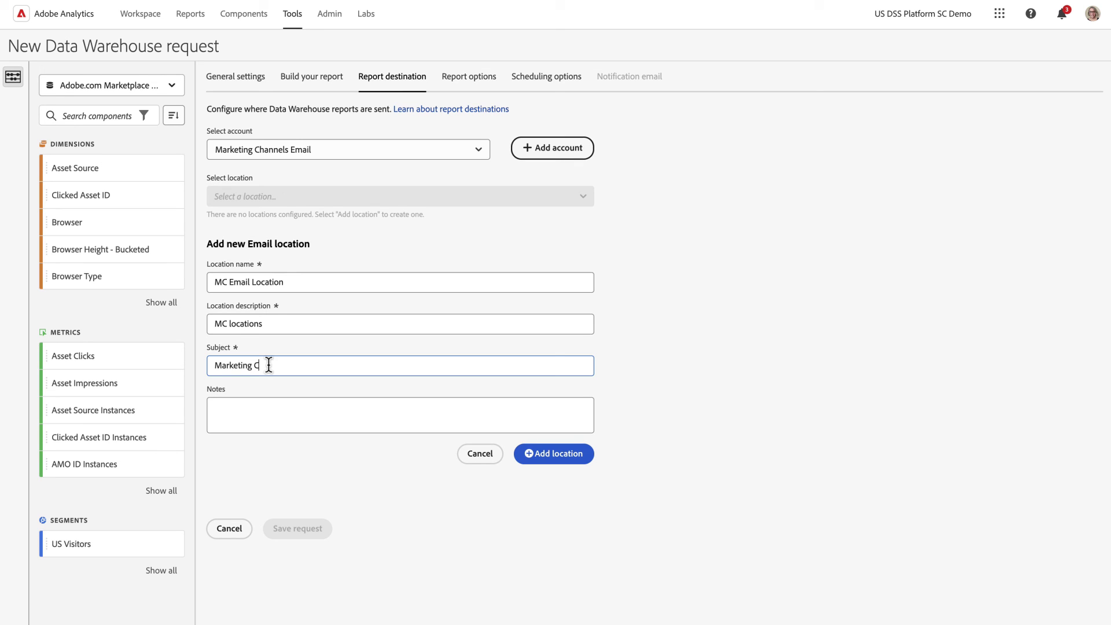
{"action": "type", "text": "hannel Orders"}
{"action": "left_click", "coordinate": [564, 457]}
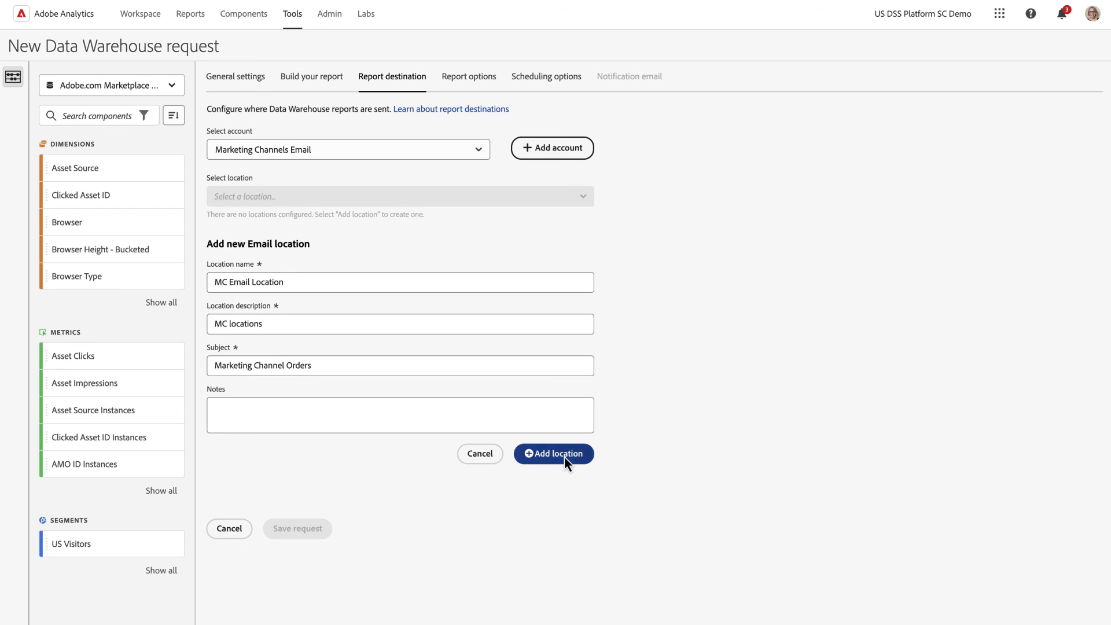